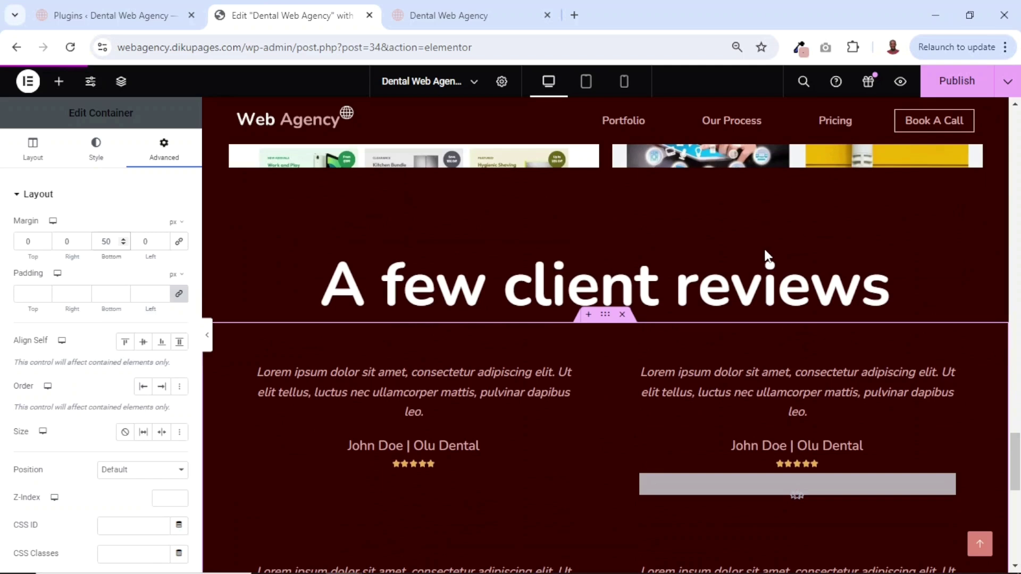
- Add a new single-column container with downward direction below the client reviews section
scroll(766, 256, "down", 5)
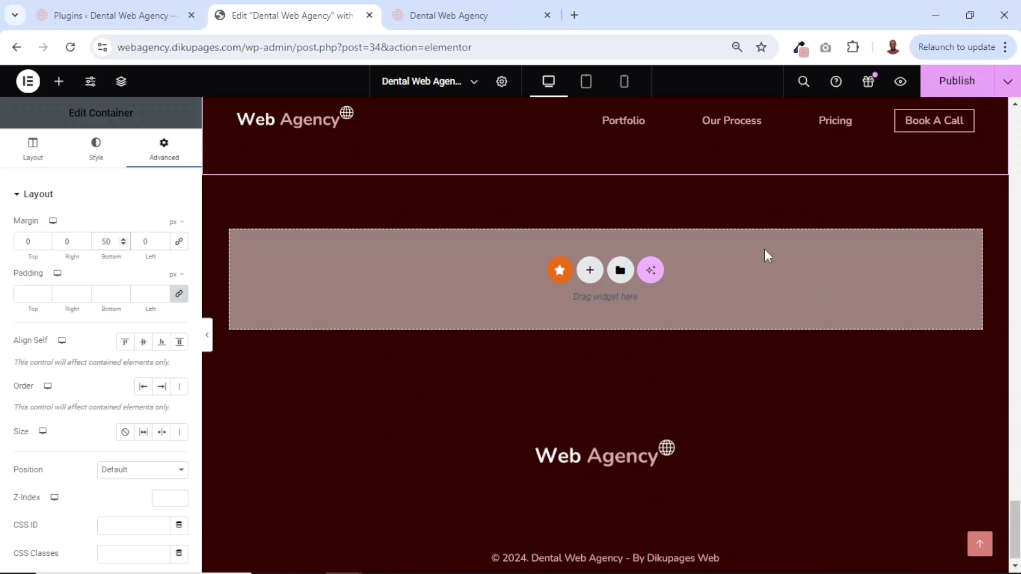
left_click(589, 270)
left_click(567, 332)
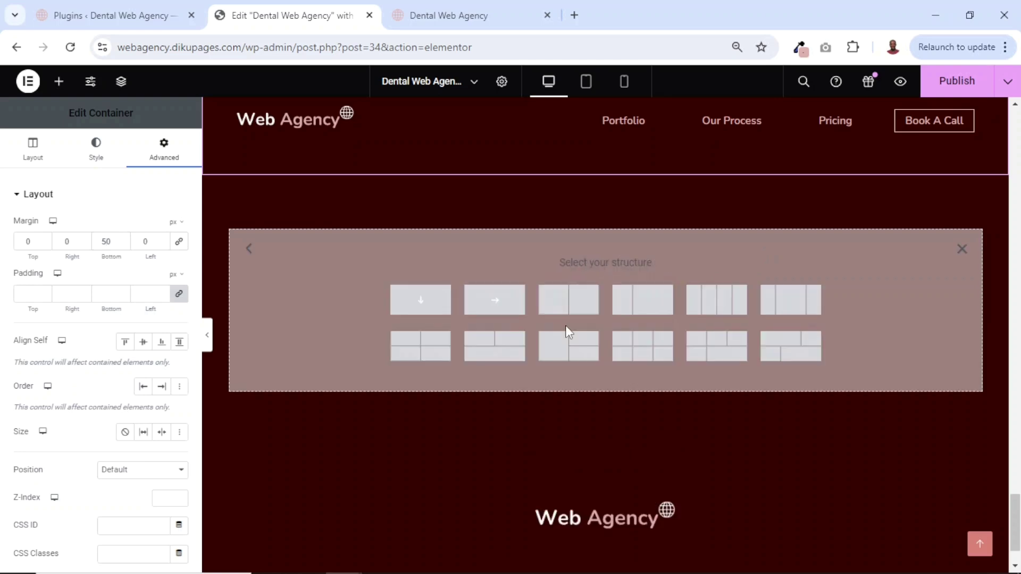
left_click(423, 302)
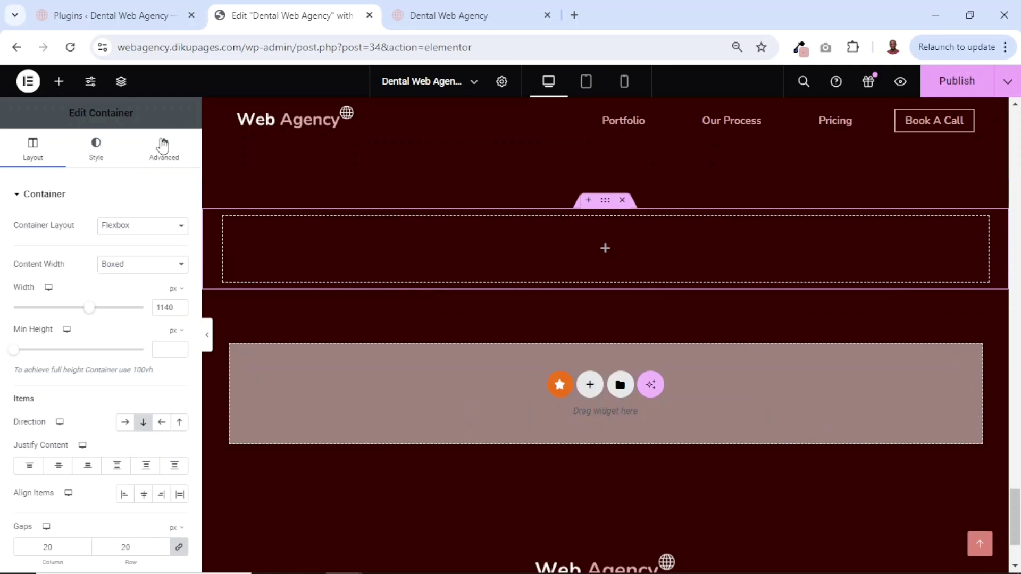
- Nest a second container inside the new empty container and set its width to 85%
left_click(60, 84)
left_click_drag(24, 340, 419, 250)
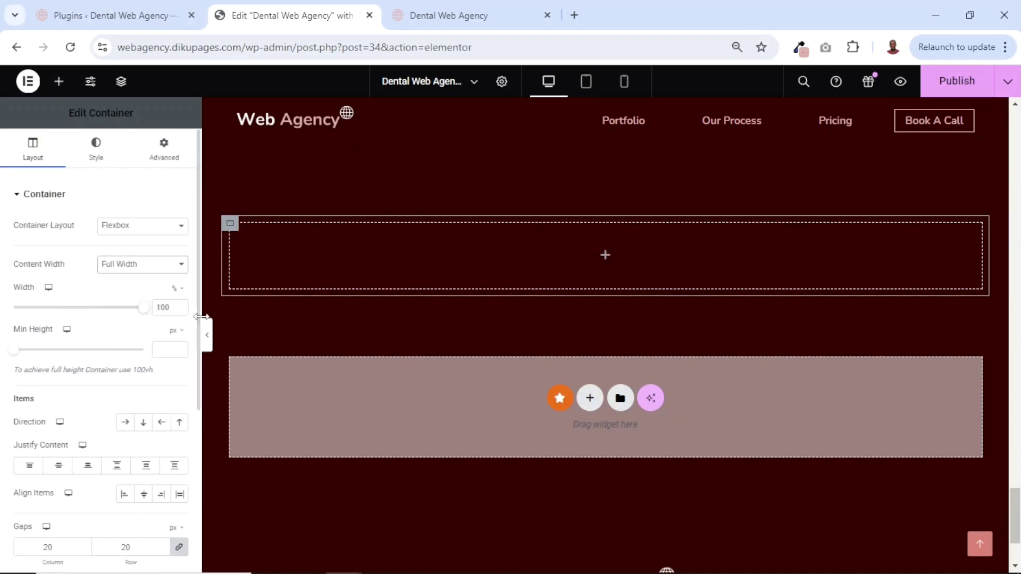
double_click(160, 307)
type("85")
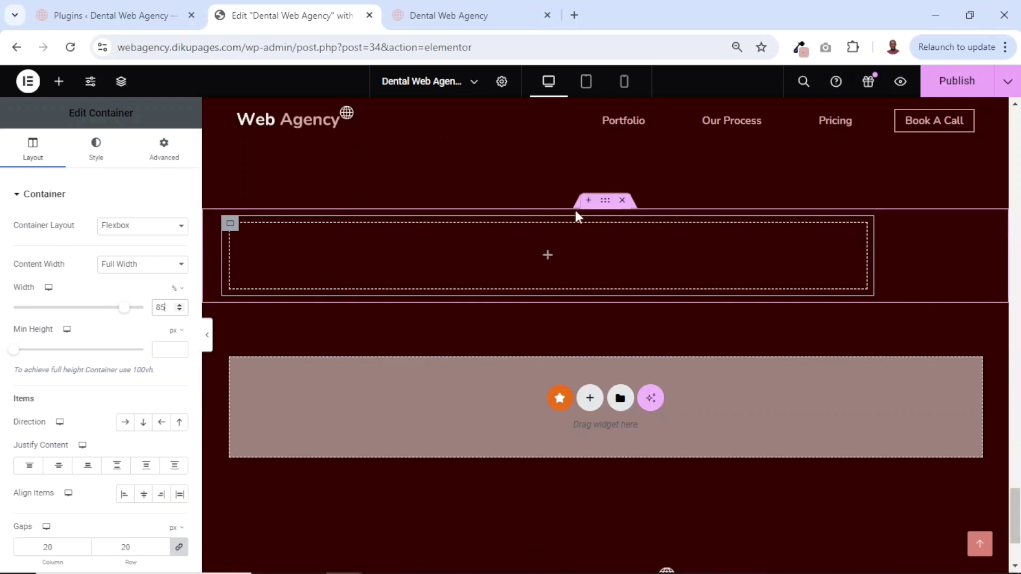
- Center the outer container's contents by setting both Justify Content and Align Items to Center
left_click(606, 208)
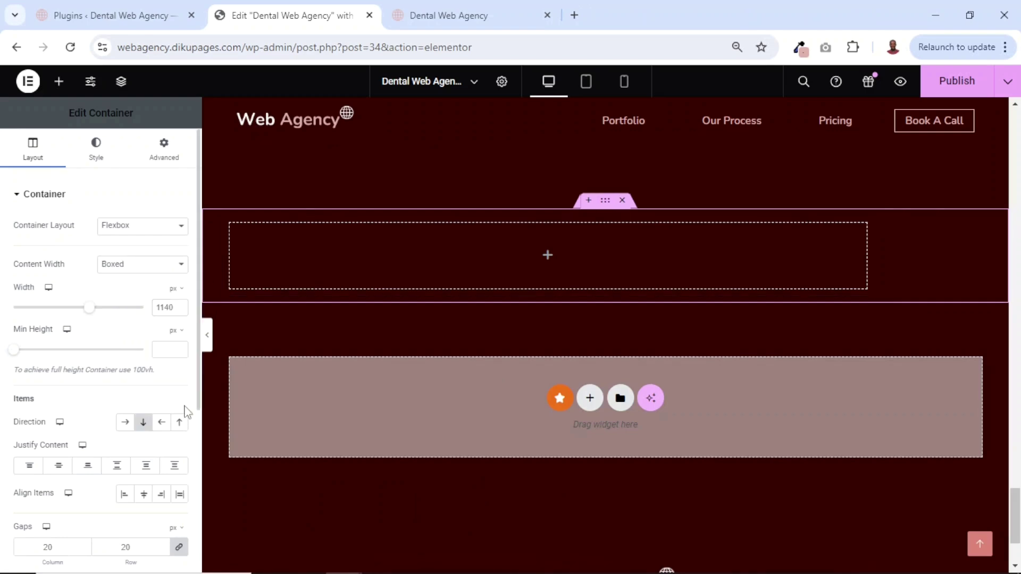
left_click(57, 470)
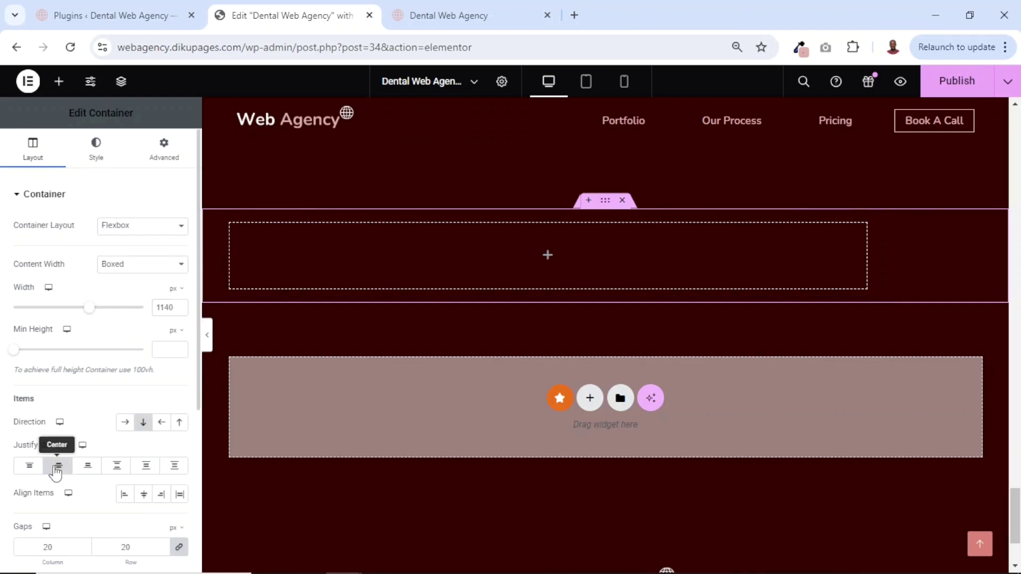
left_click(144, 500)
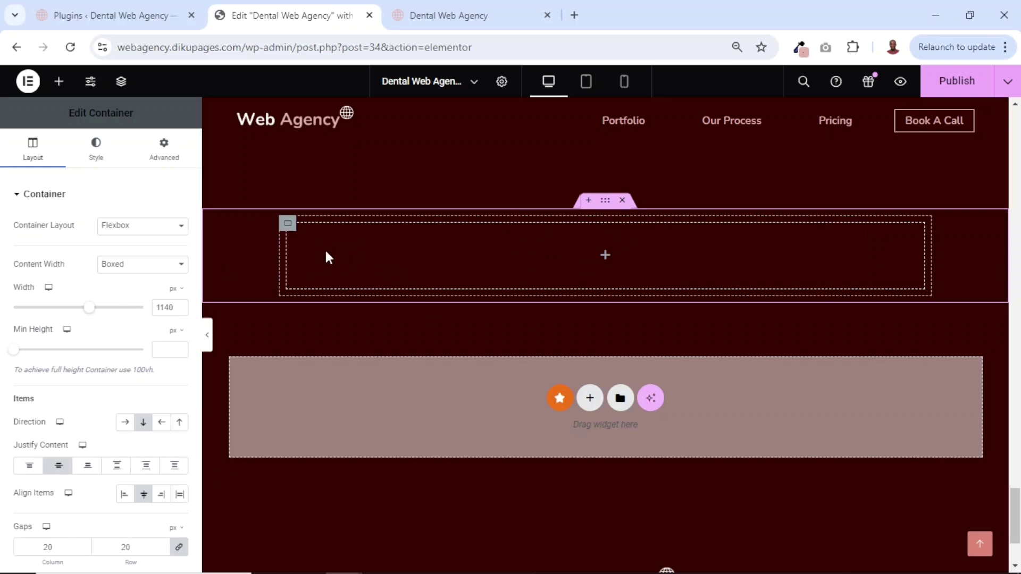
- Give the inner container a classic background in Theme Palette Color 4, with its opacity reduced to #DEB3AD33
left_click(287, 224)
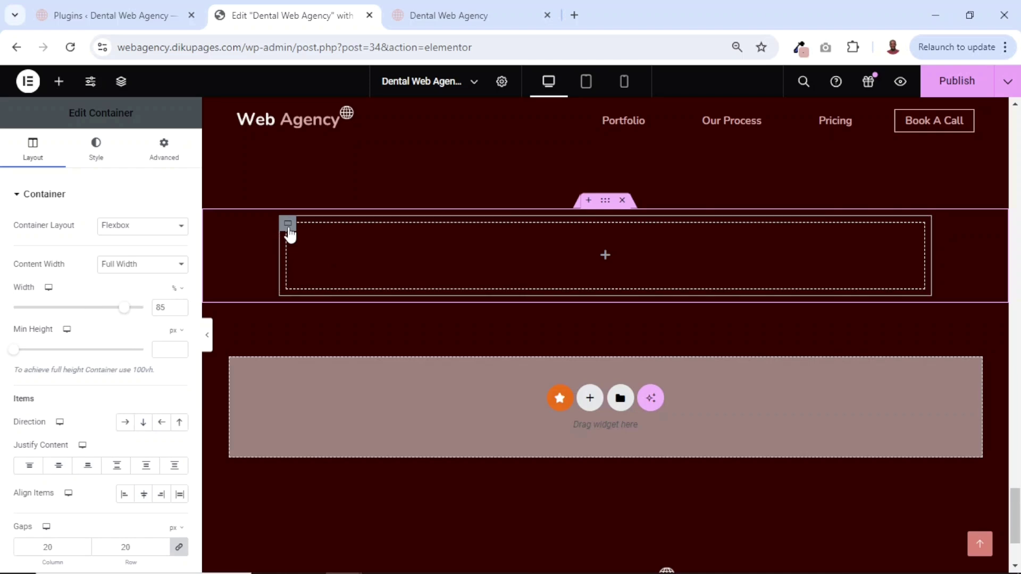
left_click(96, 155)
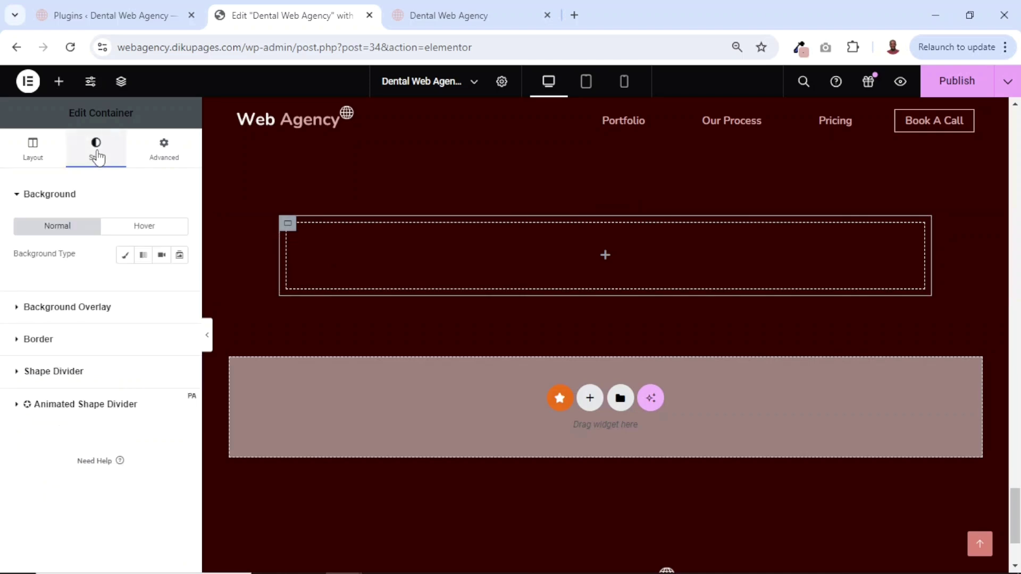
left_click(123, 258)
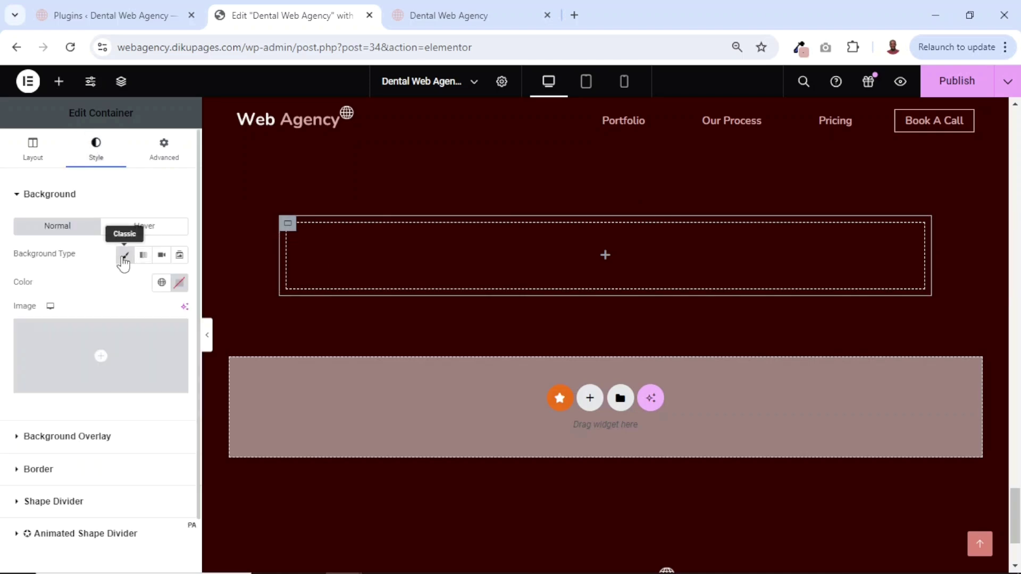
left_click(162, 282)
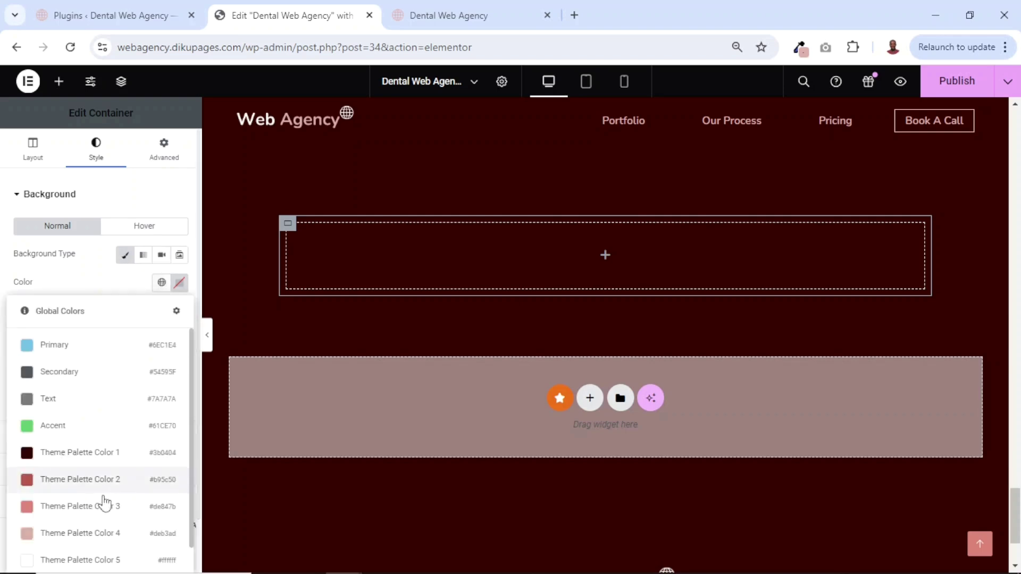
left_click(79, 538)
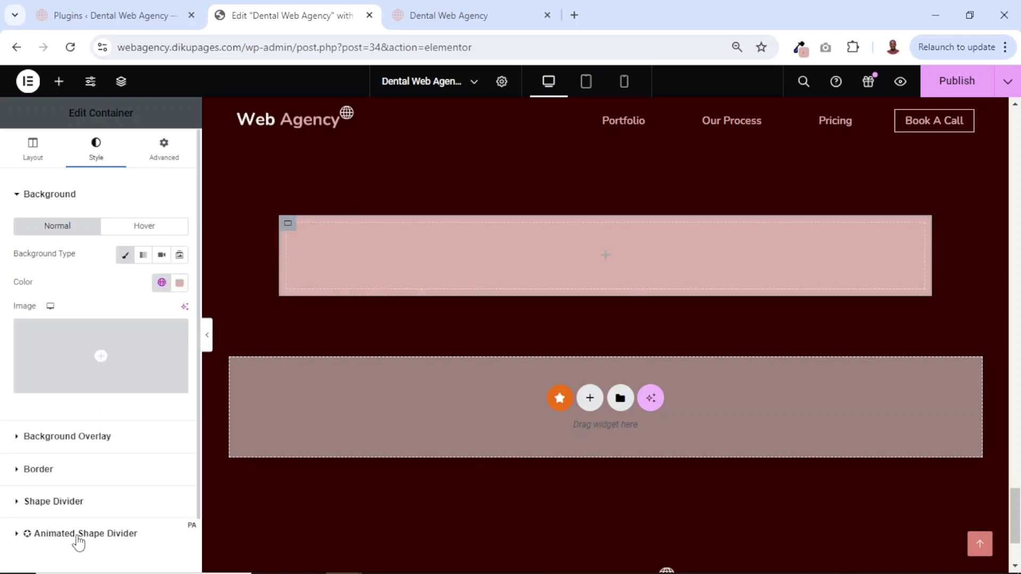
left_click(183, 286)
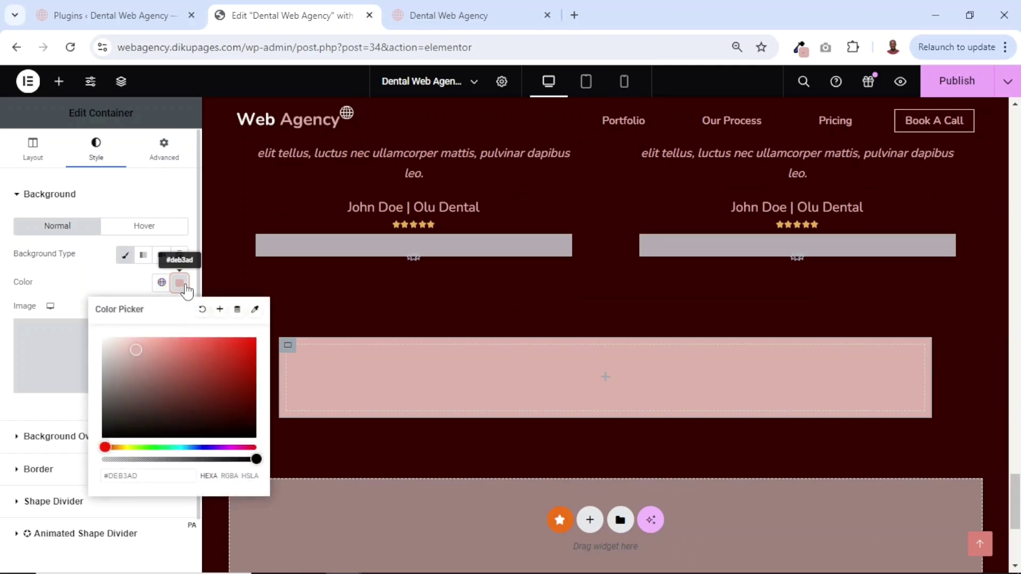
left_click_drag(186, 459, 133, 460)
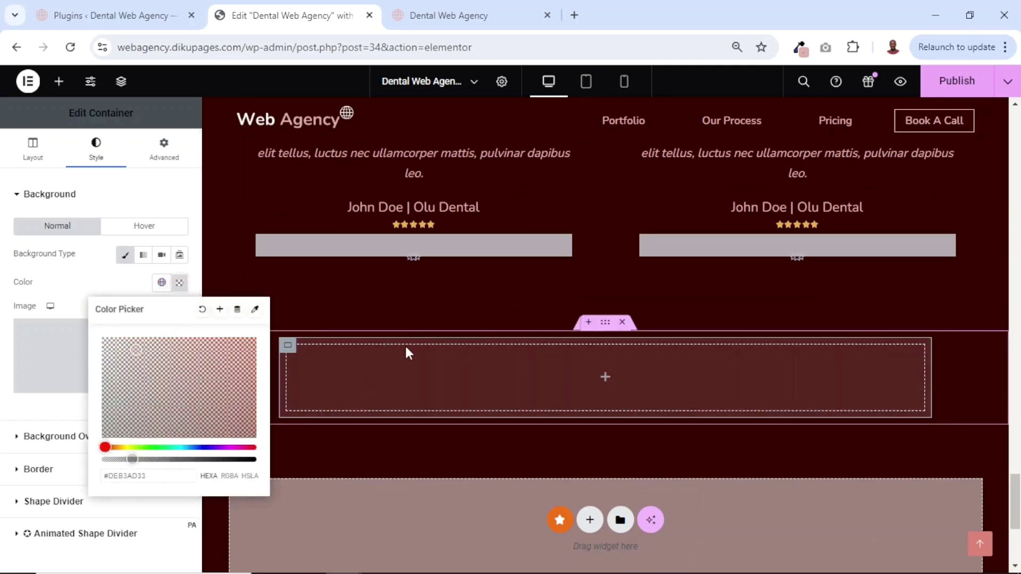
- Copy the background color hex code from the STEP III "Feedback + Revisions" card
scroll(404, 344, "up", 10)
scroll(404, 344, "up", 5)
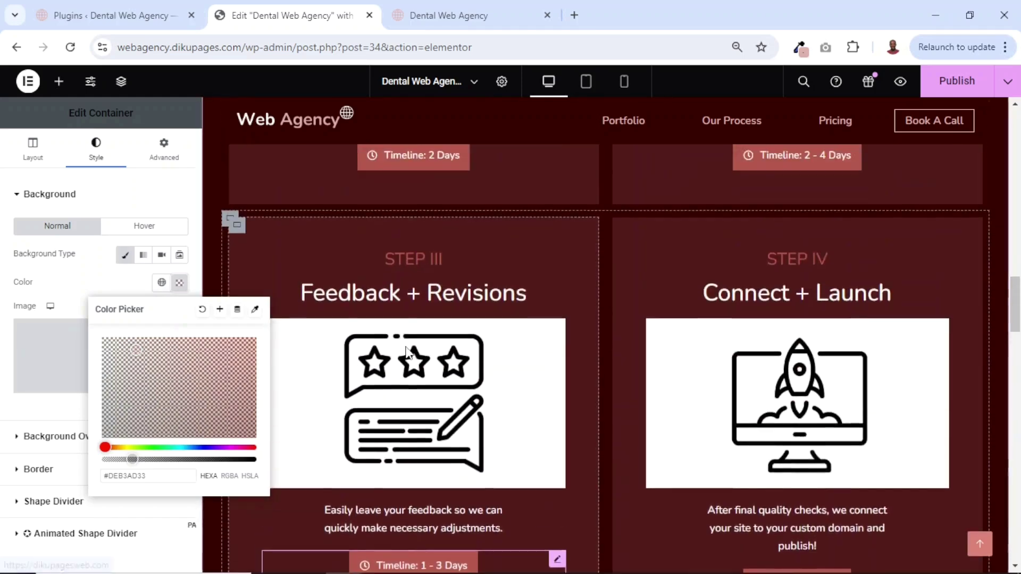
scroll(328, 287, "down", 2)
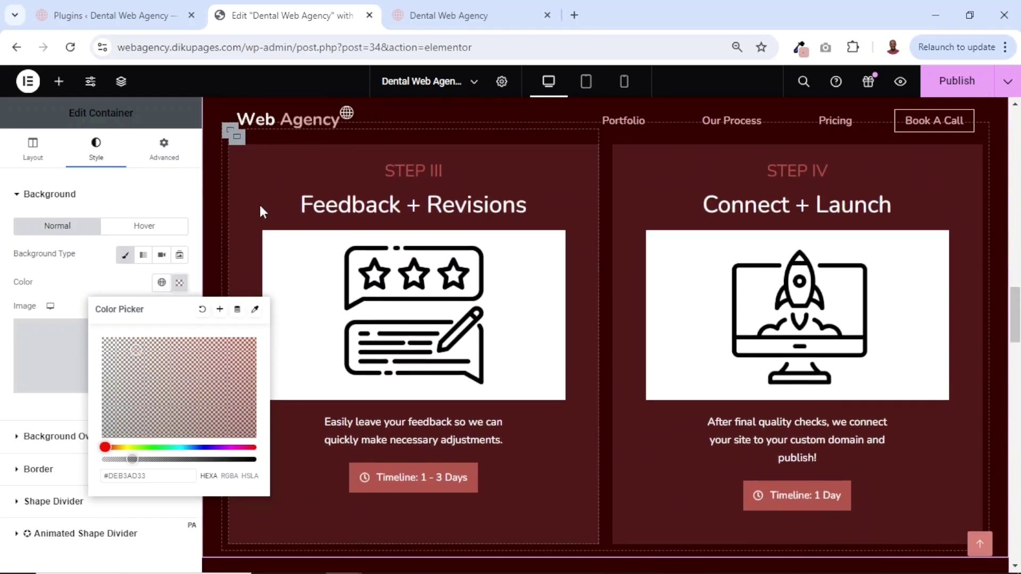
left_click(240, 147)
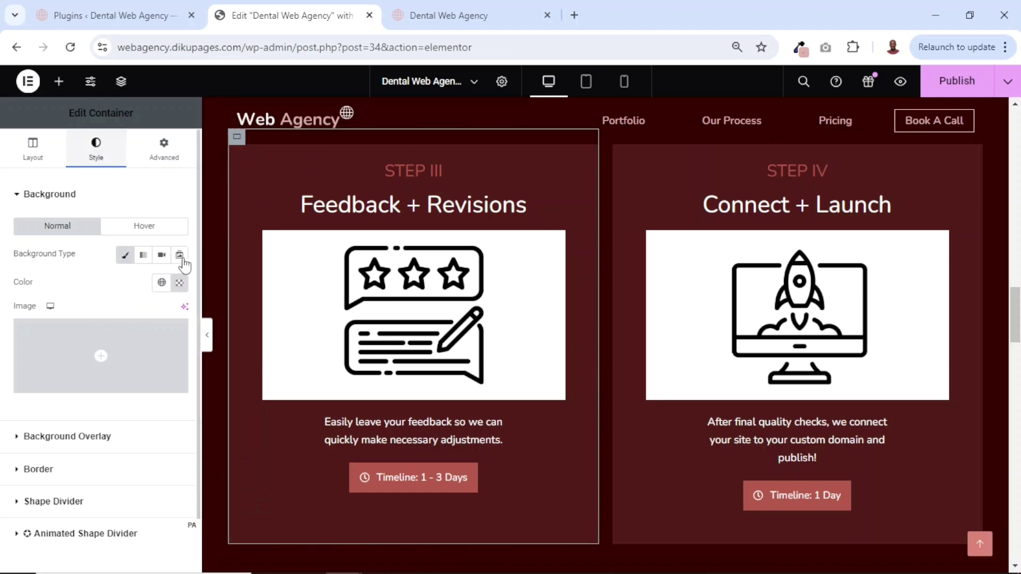
left_click(179, 284)
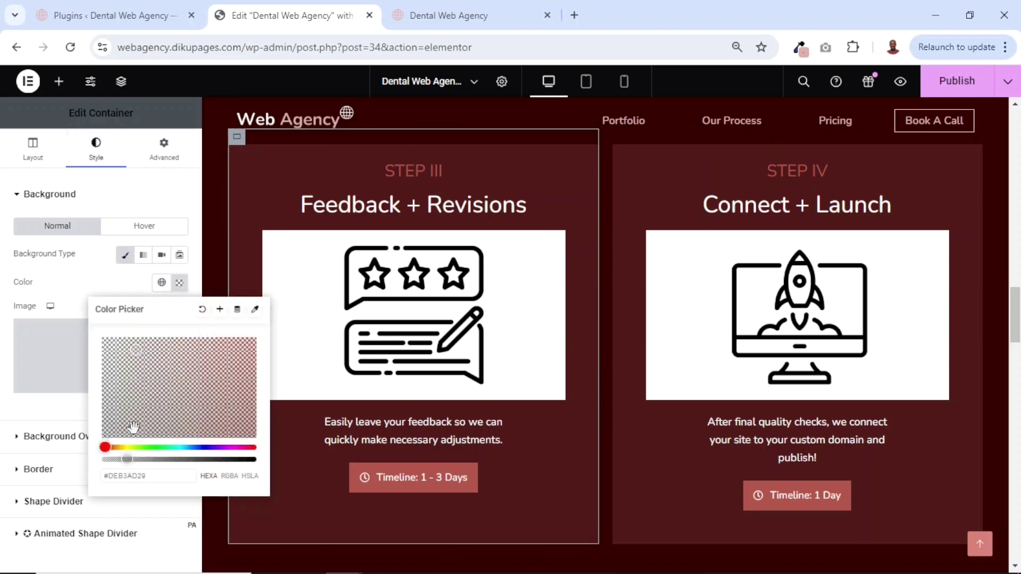
left_click(156, 481)
key("ctrl+c")
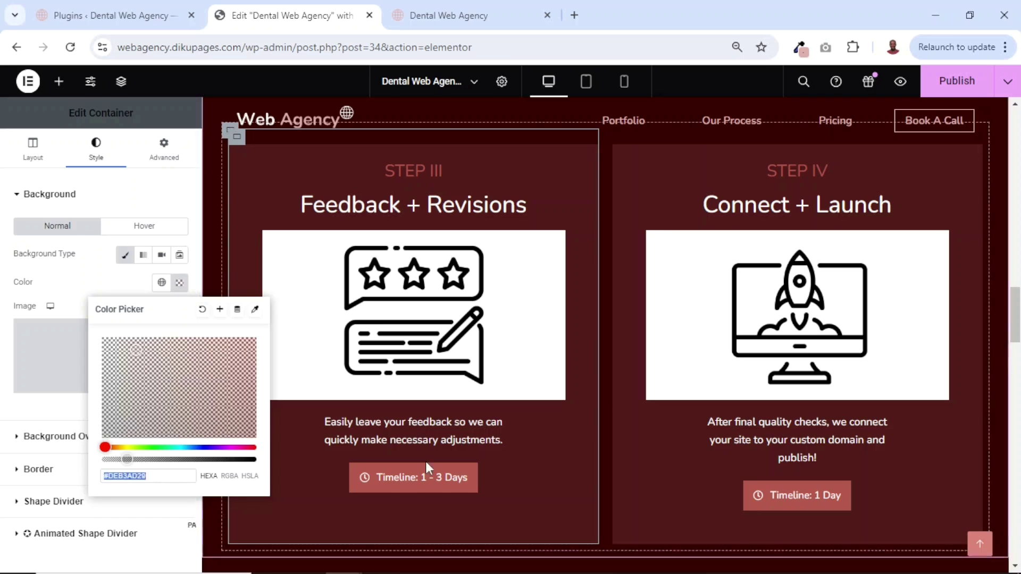
- Set the new inner container's background color to the copied hex code #DEB3AD29
scroll(426, 461, "down", 10)
scroll(426, 459, "up", 5)
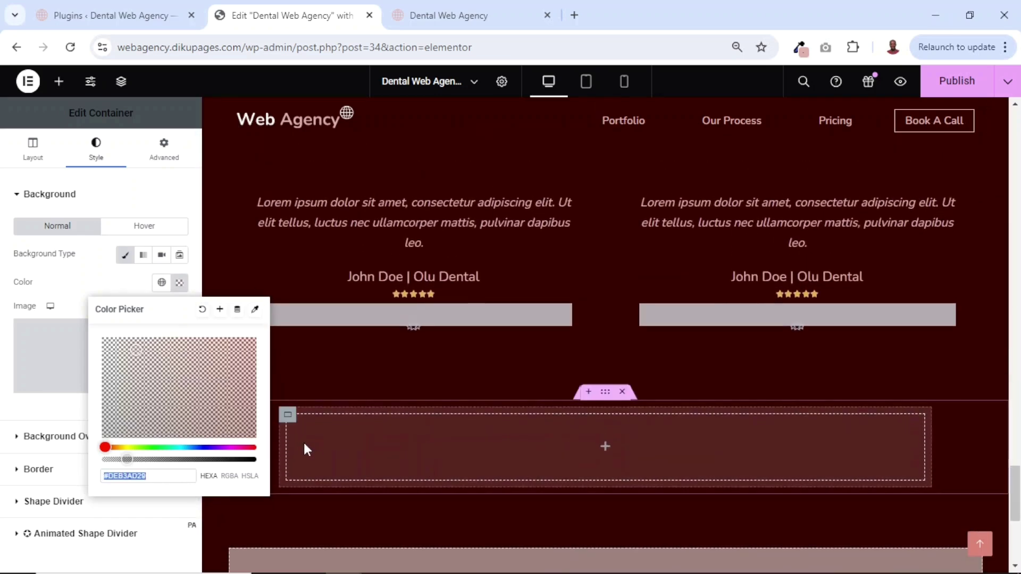
left_click(290, 424)
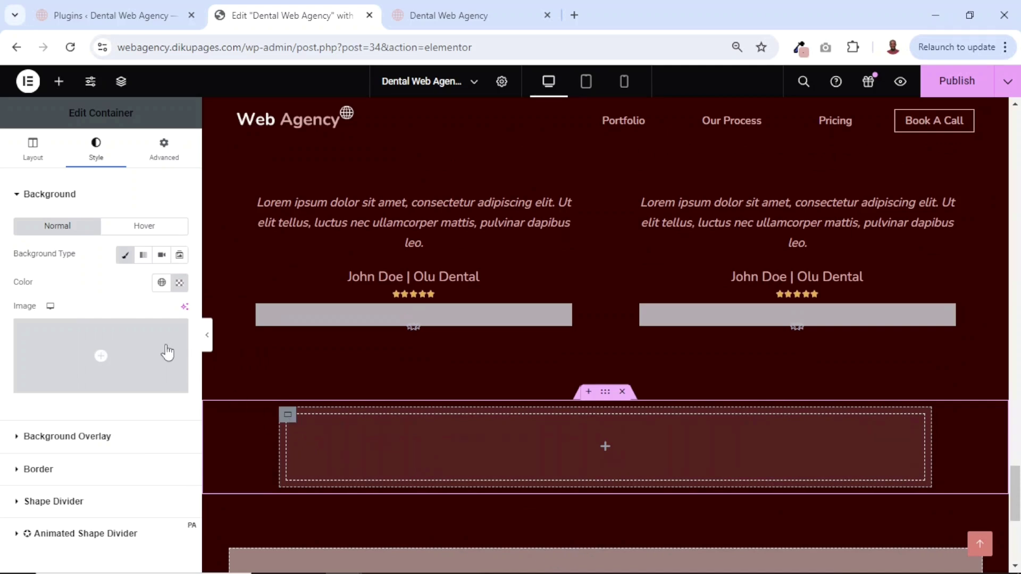
left_click(179, 282)
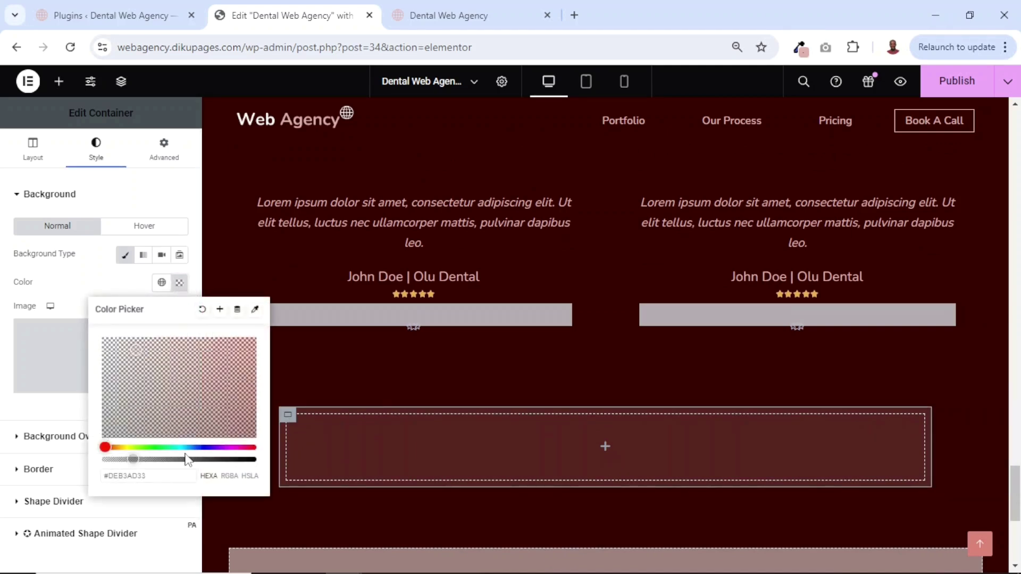
left_click_drag(168, 477, 103, 476)
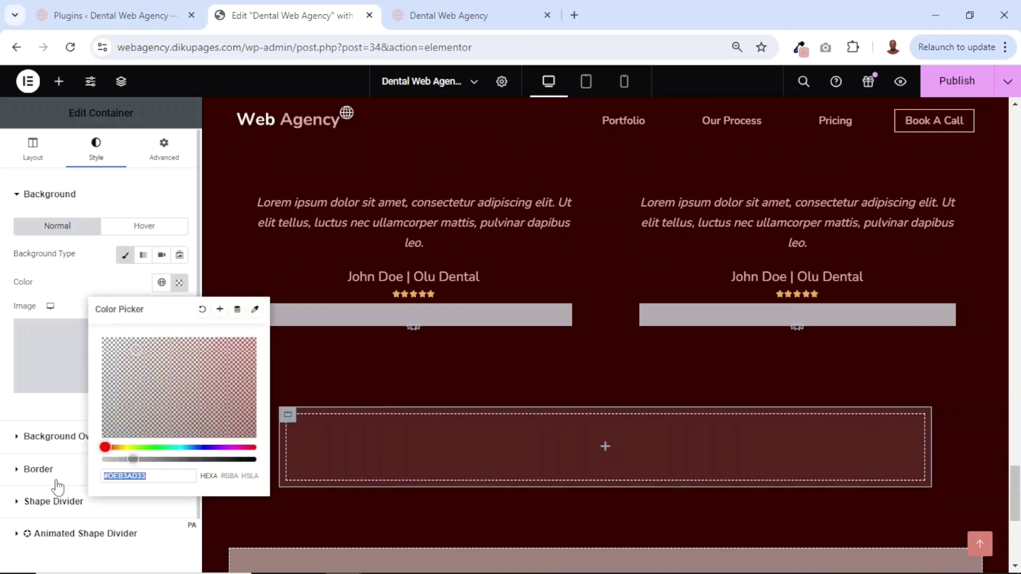
key("ctrl+v")
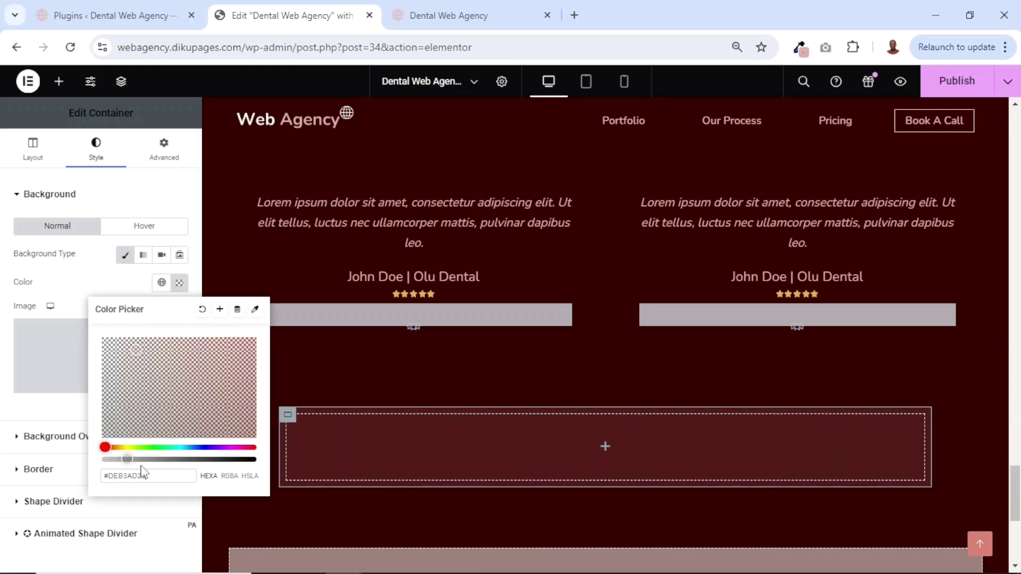
- Save the inner container's background color as a new global color named "Tranparent BG"
left_click(221, 317)
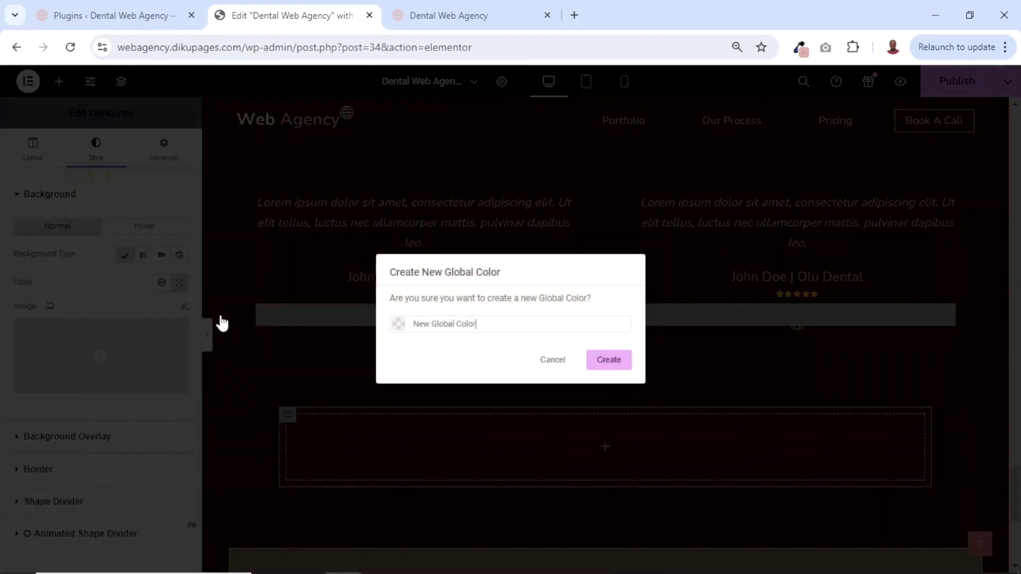
left_click_drag(493, 322, 356, 336)
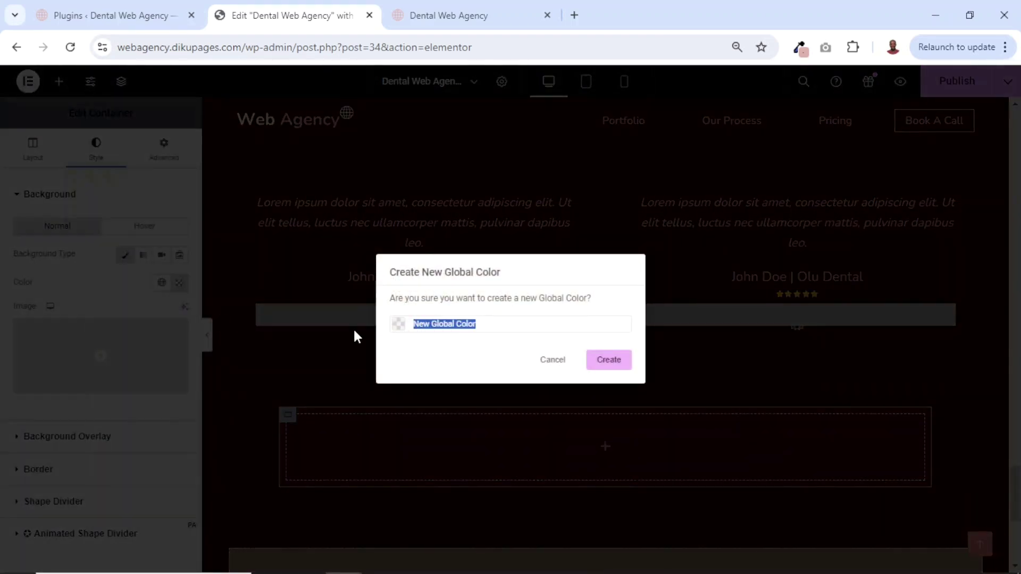
type("Tranparent BG")
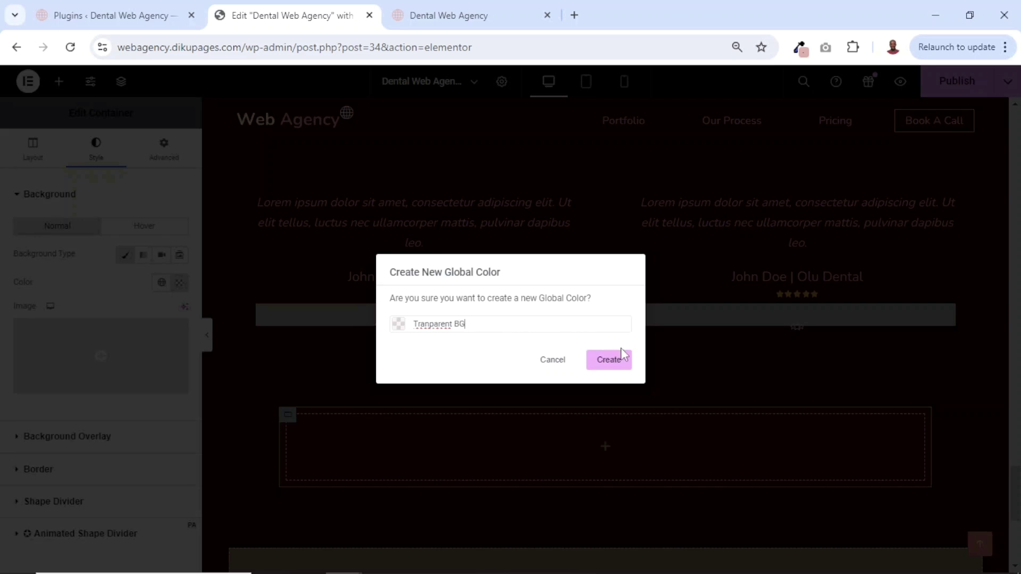
left_click(611, 367)
- Copy the "STEP III" heading from the "Feedback + Revisions" card
scroll(355, 288, "down", 2)
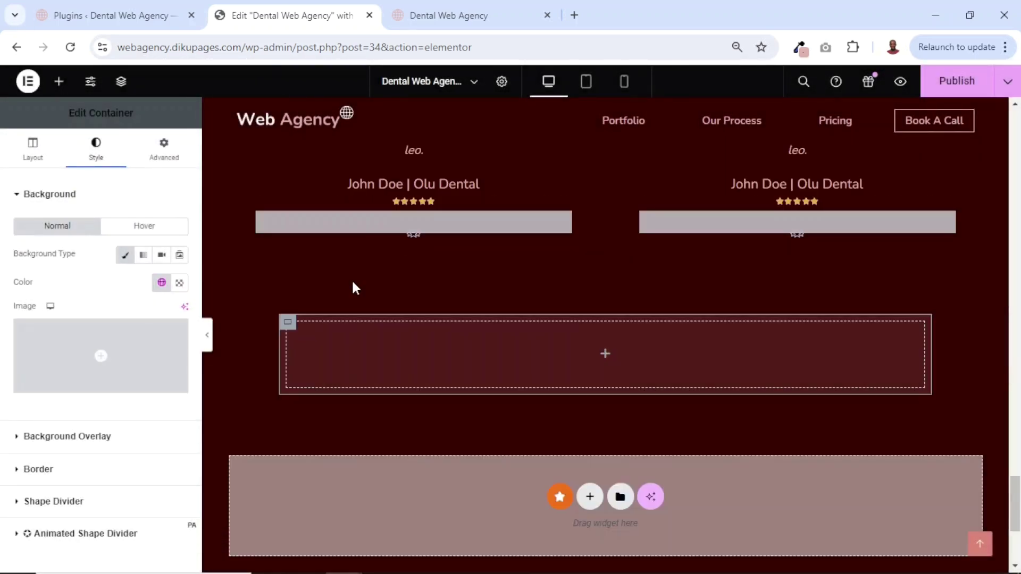
scroll(352, 279, "up", 10)
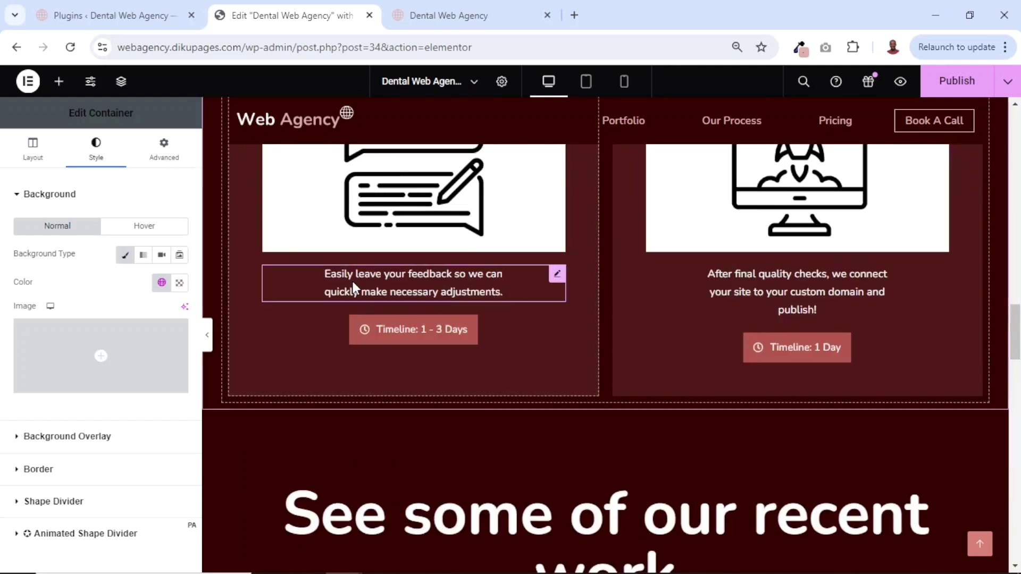
scroll(353, 282, "up", 6)
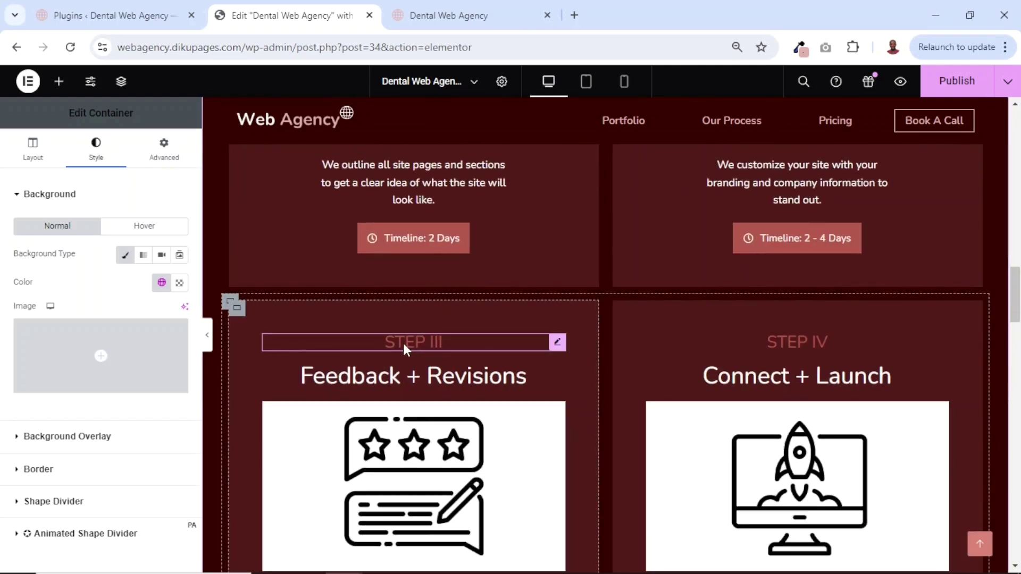
right_click(403, 343)
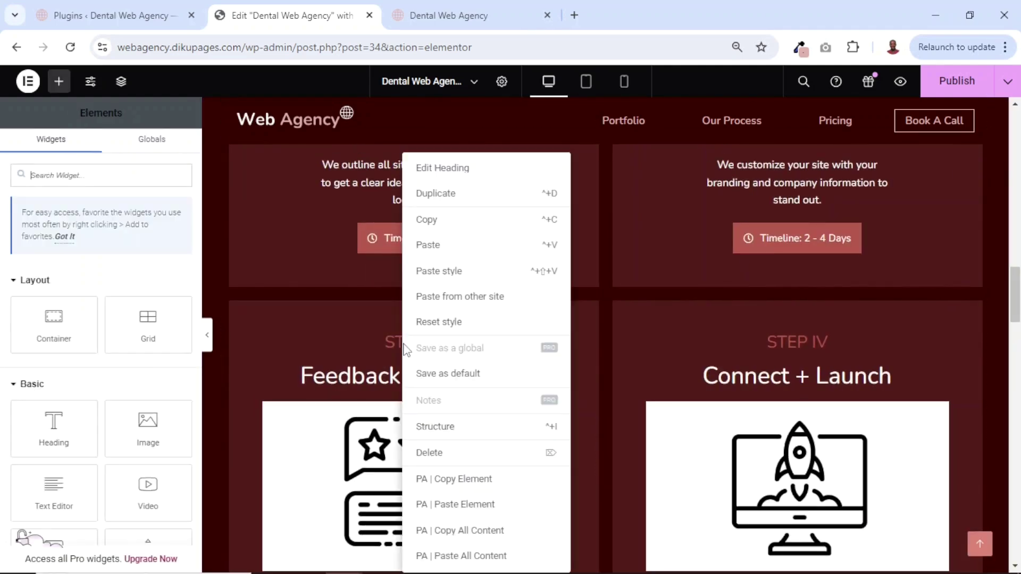
left_click(447, 220)
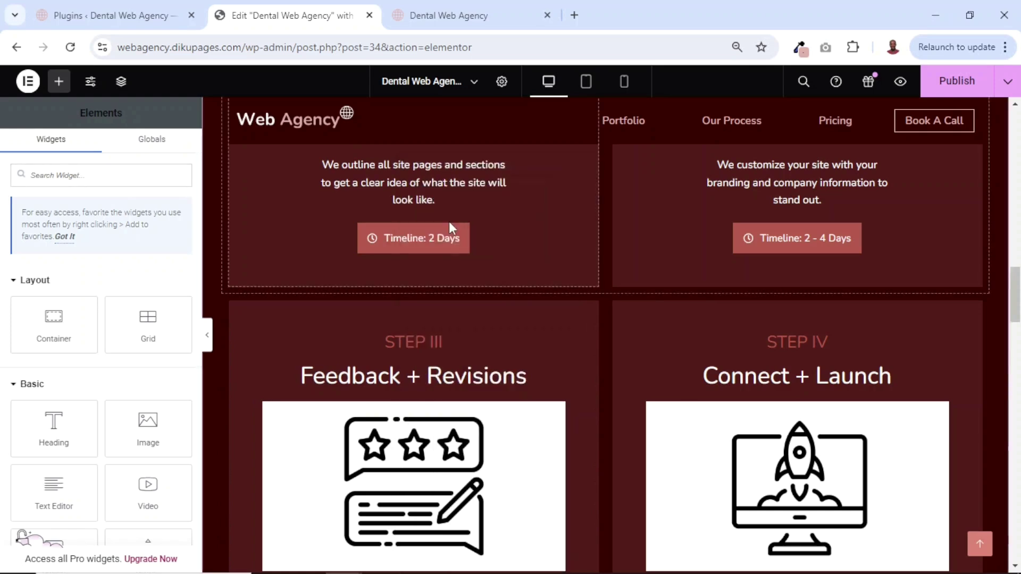
- Paste the copied "STEP III" heading into the tinted inner container below the client reviews
scroll(449, 222, "down", 10)
scroll(449, 222, "up", 5)
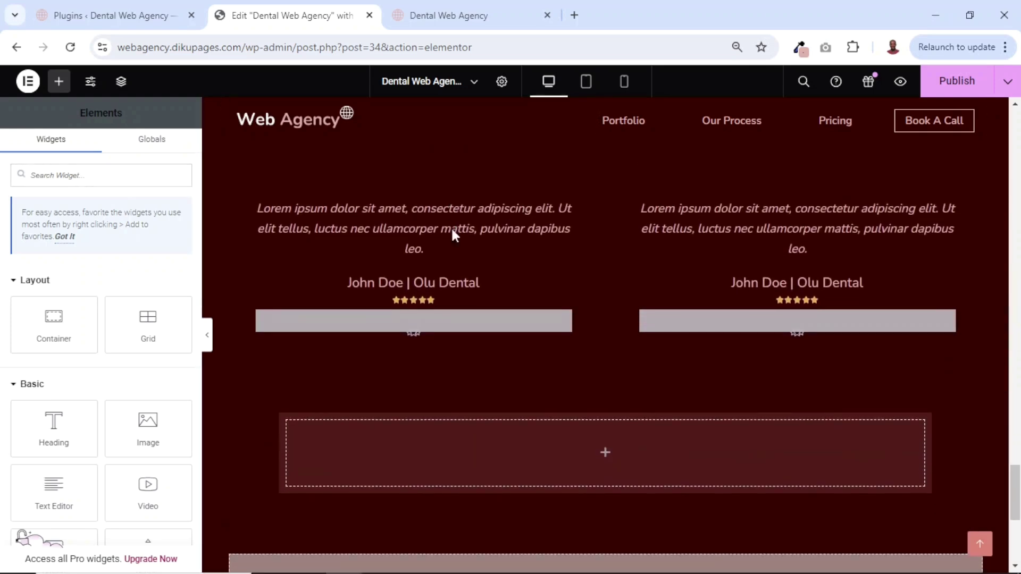
right_click(510, 448)
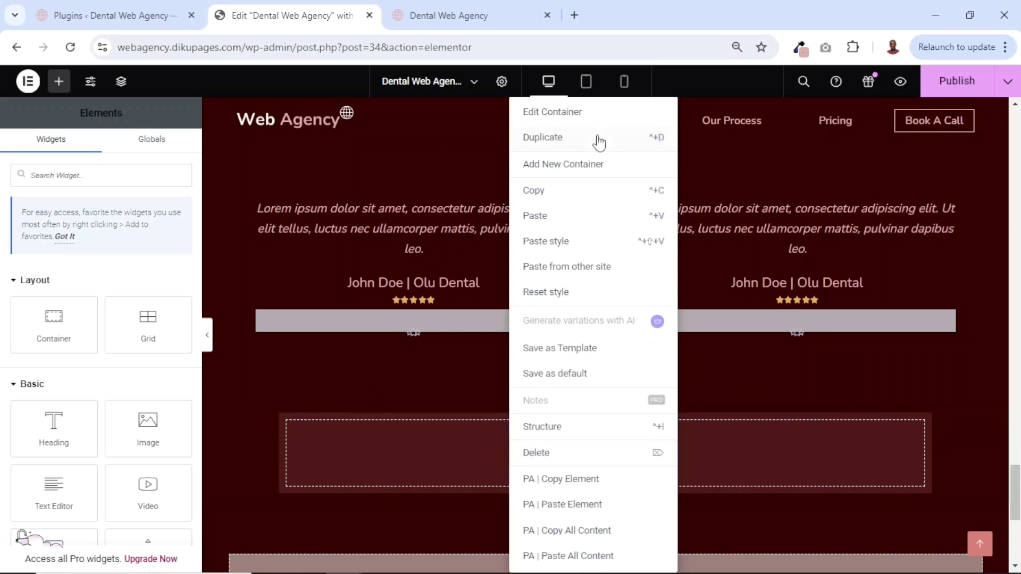
left_click(556, 216)
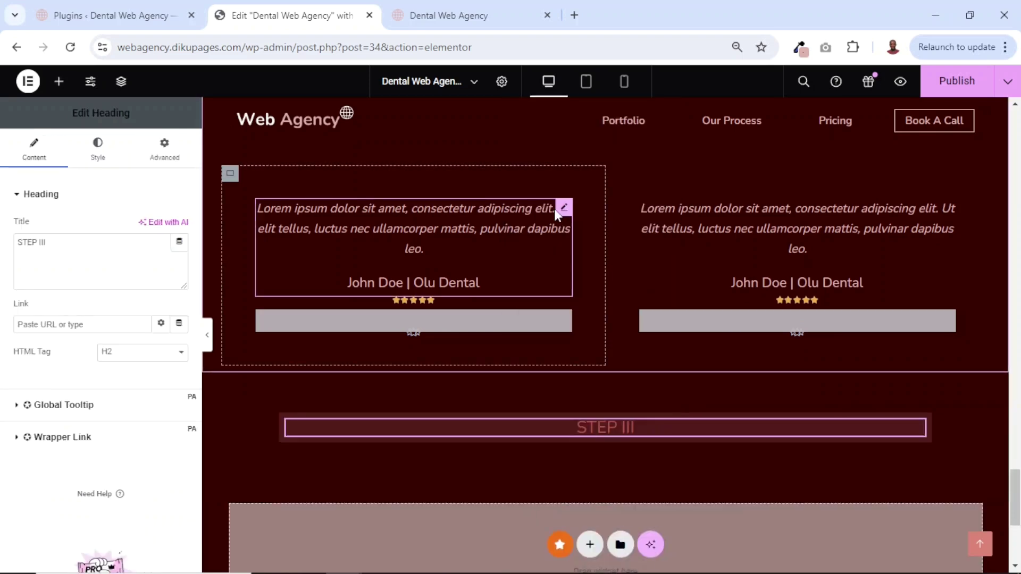
- Change the pasted heading's text to "LET'S GET STARTED!"
left_click_drag(65, 256, 3, 246)
type("S")
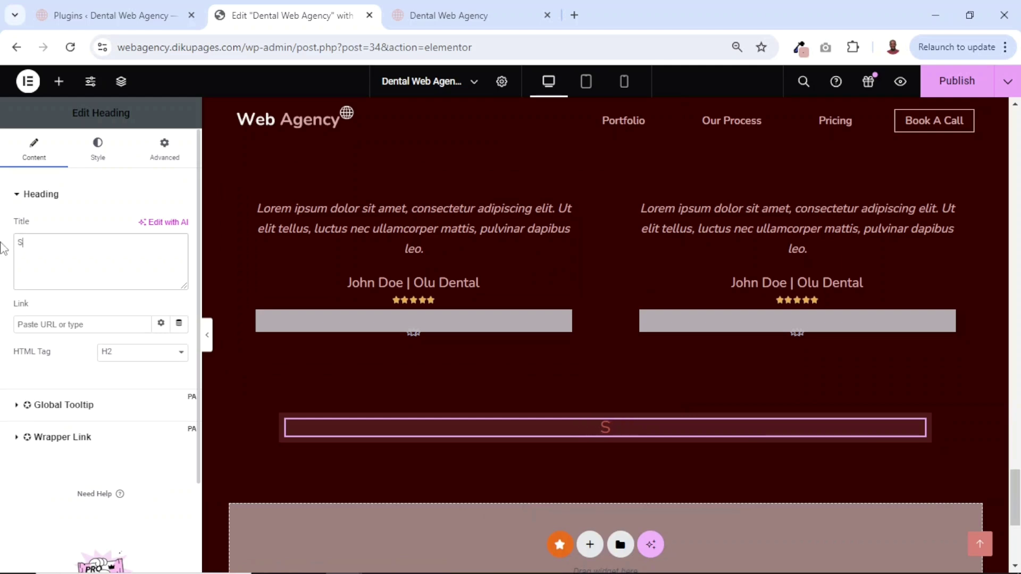
type(" GET")
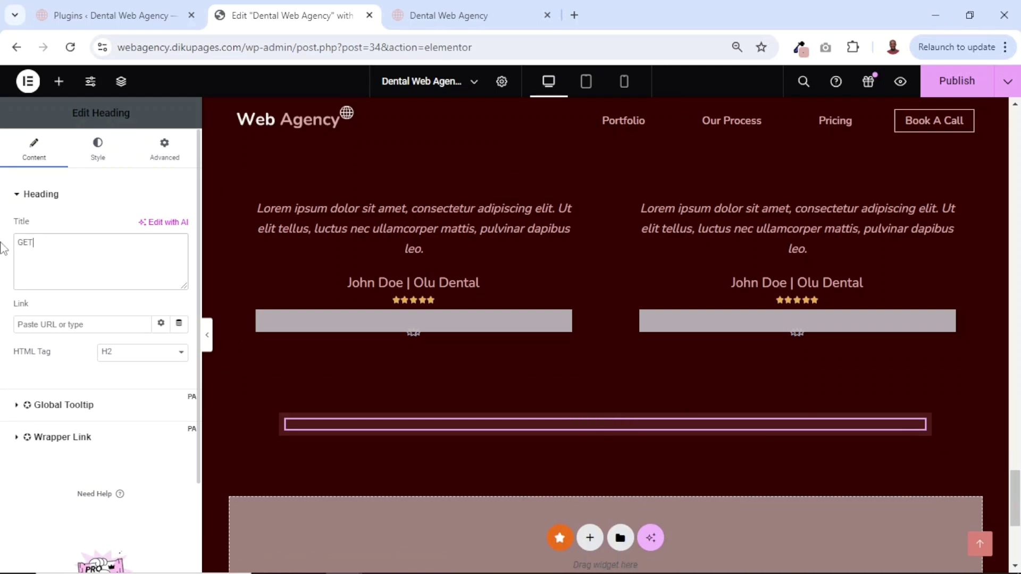
type(" STARTED!")
key("Home")
type("LET'S")
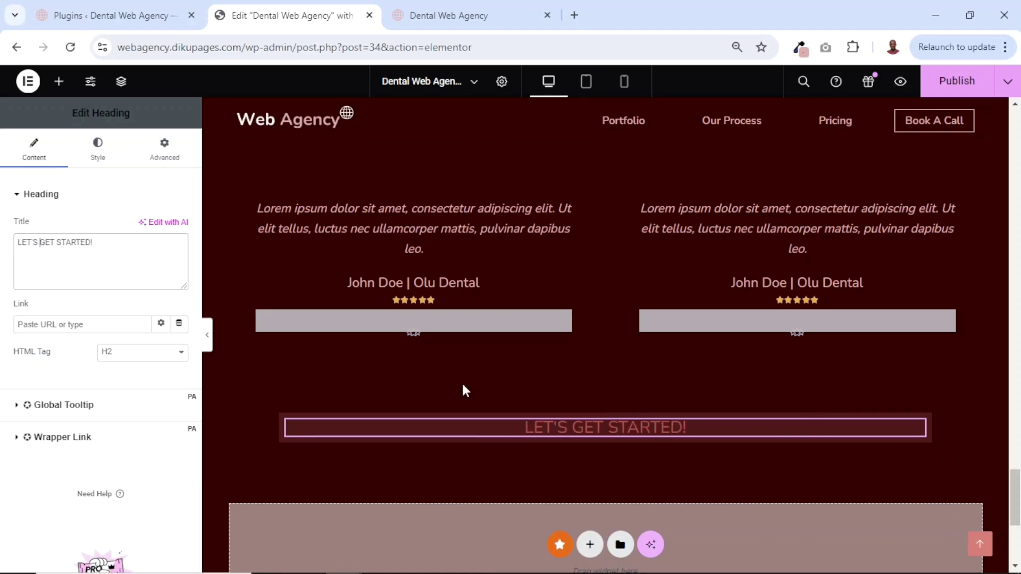
- Add a new heading below "LET'S GET STARTED!" with the text "Book a Discovery Call"
left_click(60, 83)
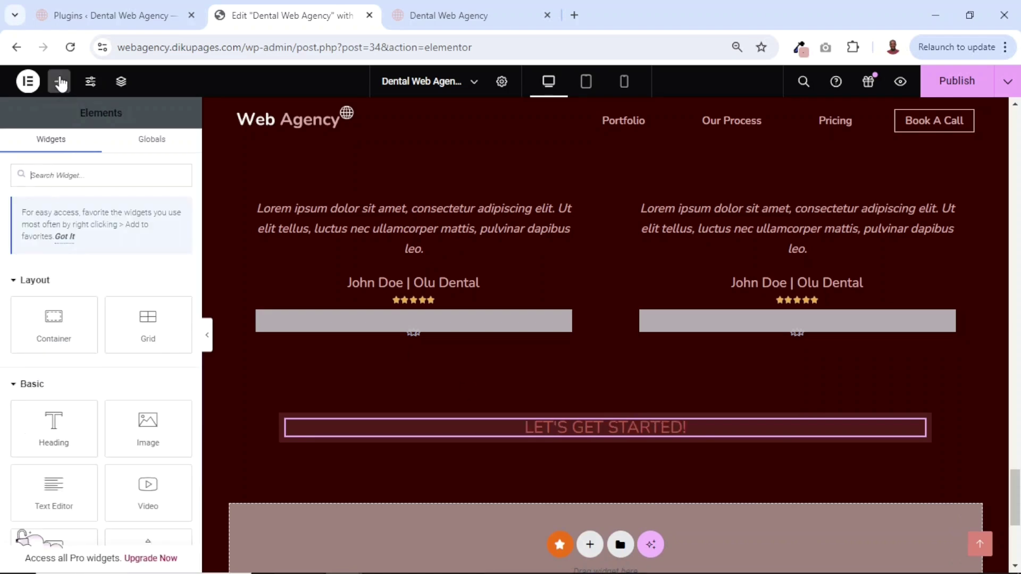
left_click_drag(55, 423, 613, 437)
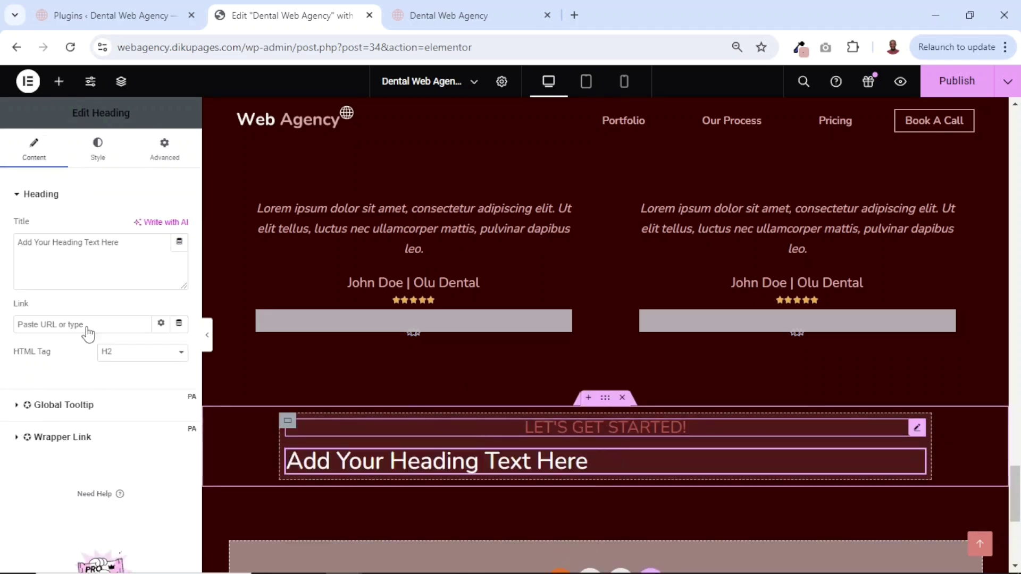
left_click_drag(127, 257, 3, 240)
key("ctrl+v")
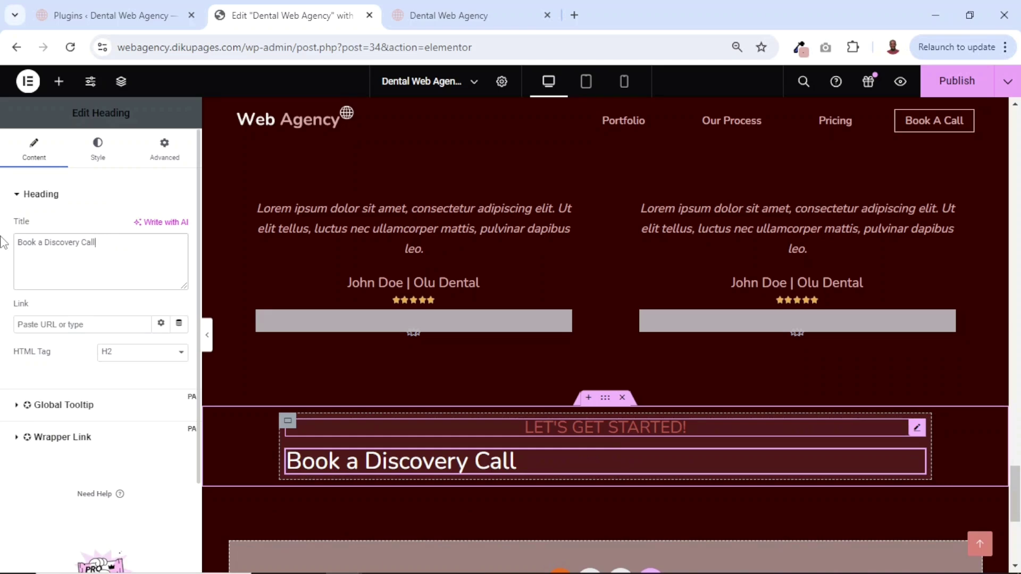
- Set the "Book a Discovery Call" heading's font size to 60 px and center it
left_click(109, 162)
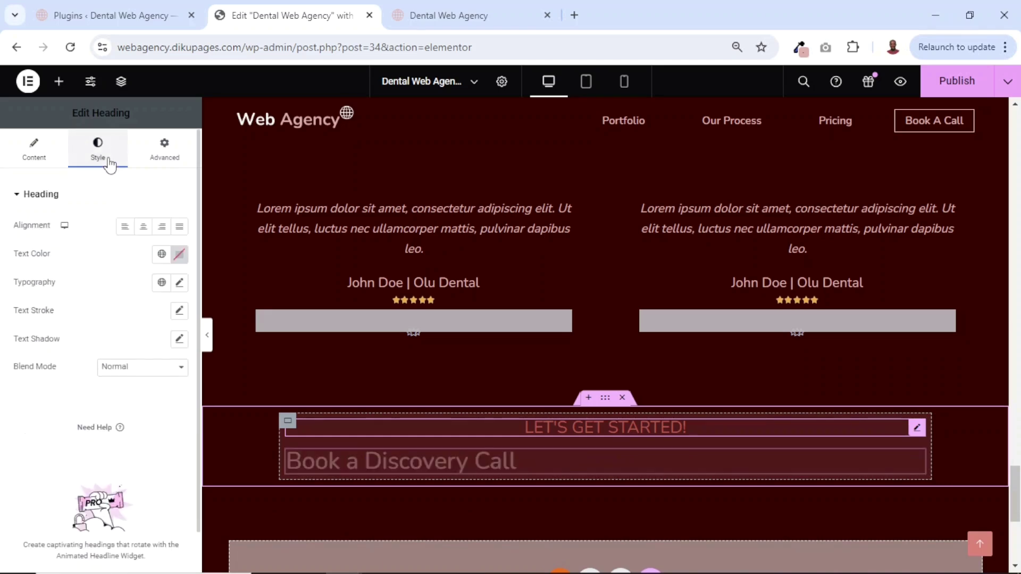
left_click(179, 283)
left_click(158, 390)
type("60")
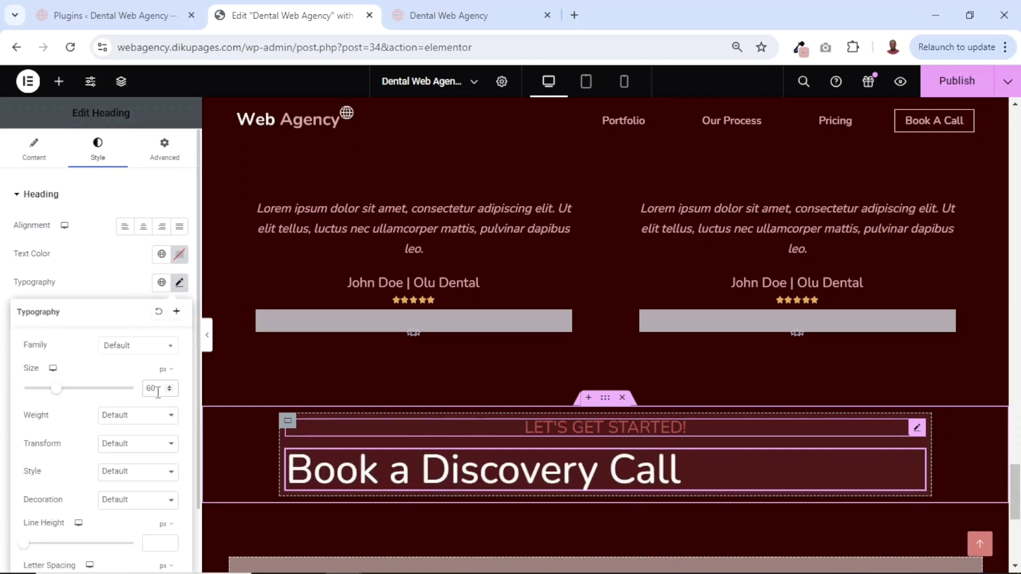
left_click(143, 233)
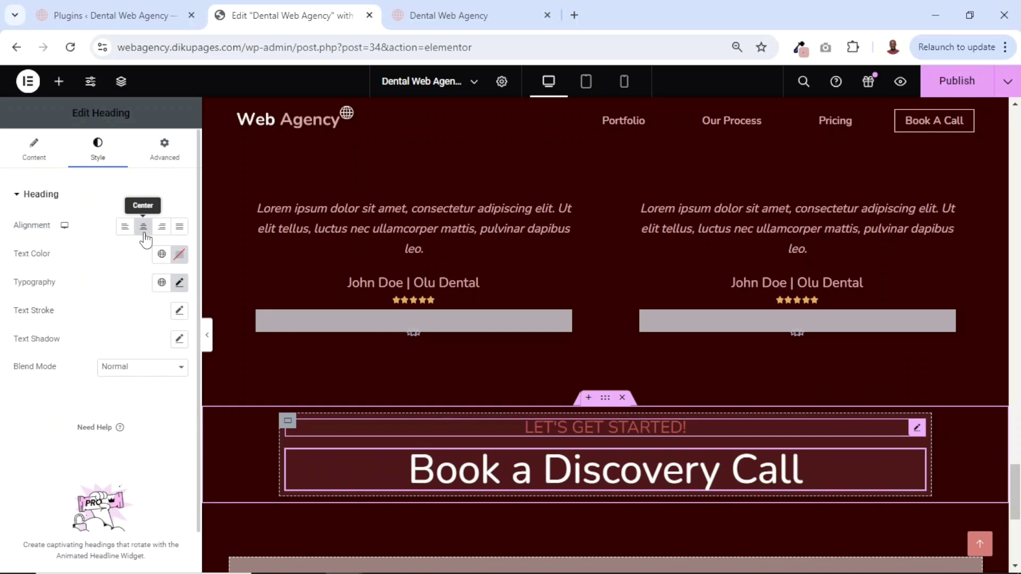
- Add a text editor below the "Book a Discovery Call" heading reading "Just a 30-minute no-pressure call to see if we are a good fit!"
left_click(58, 85)
left_click_drag(54, 490, 489, 477)
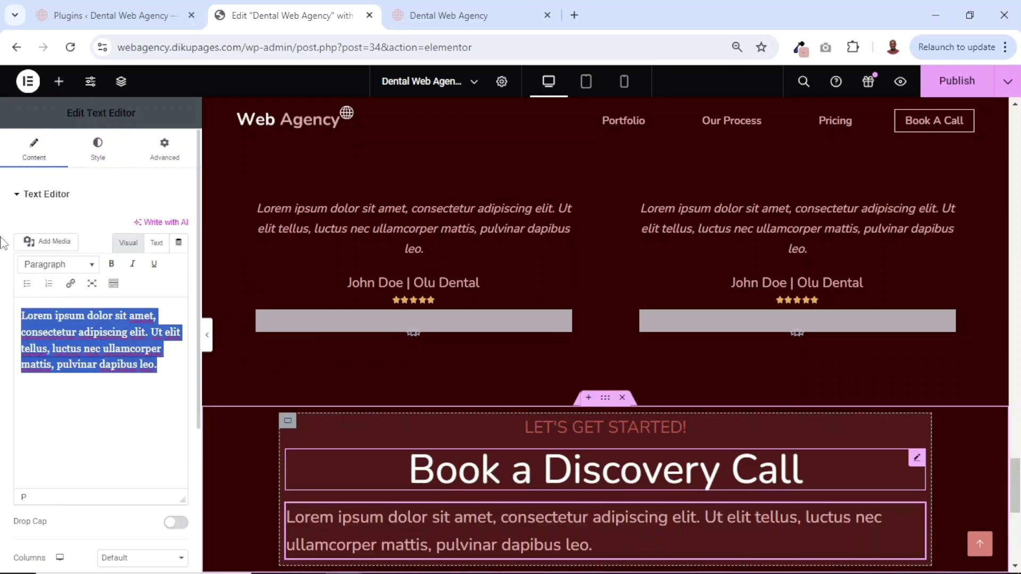
key("ctrl+v")
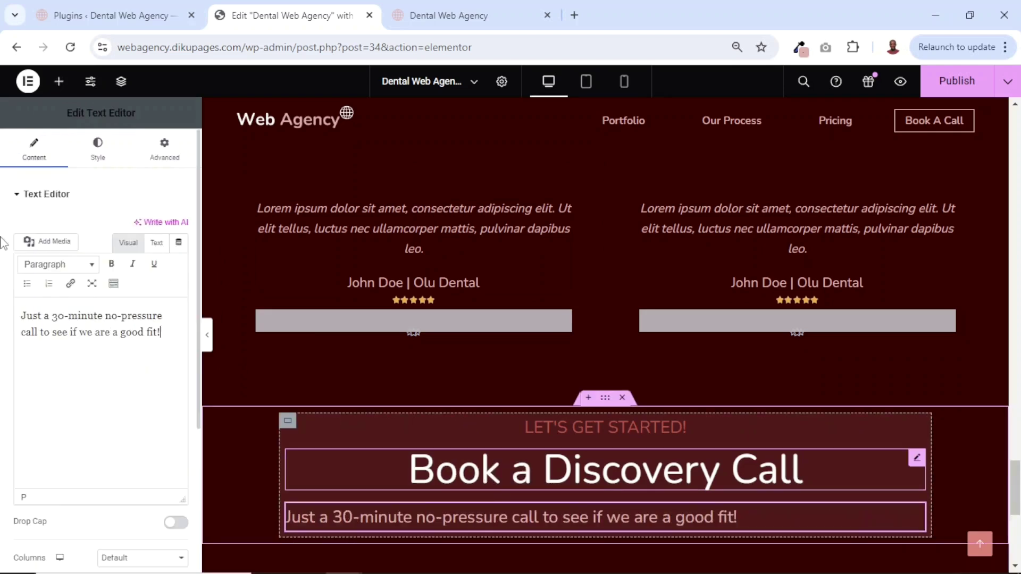
- Center the 30-minute call text and set its font size to 16 px
left_click(98, 154)
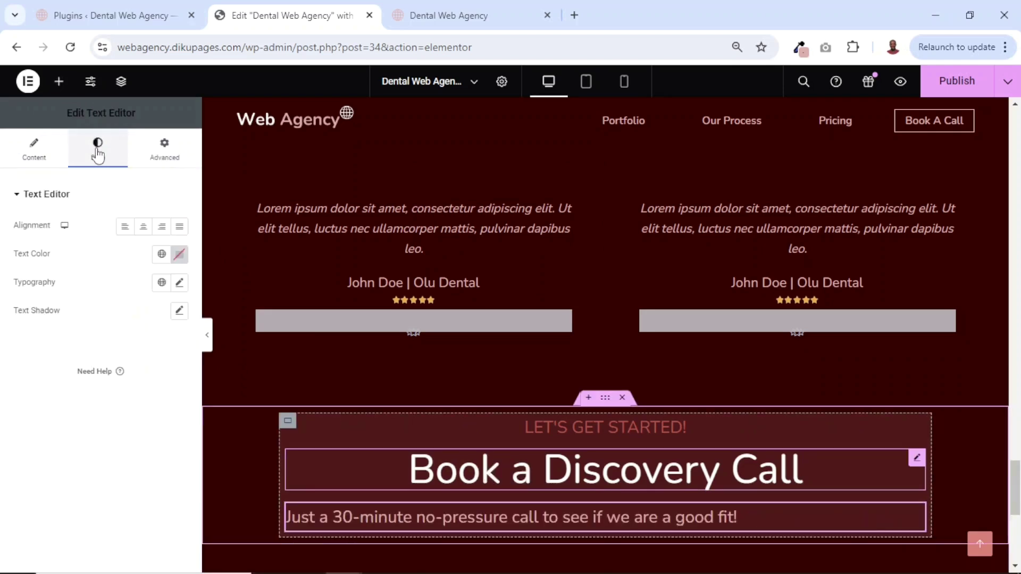
left_click(143, 227)
left_click(180, 282)
left_click(157, 389)
type("16")
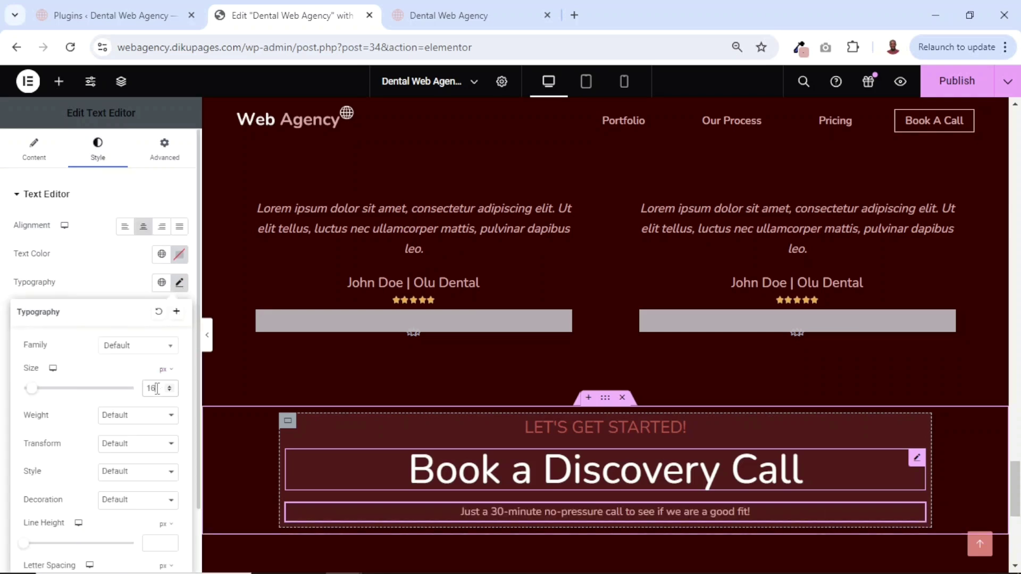
- Set the 30-minute call text's color to the global Theme Palette Color 8
left_click(161, 256)
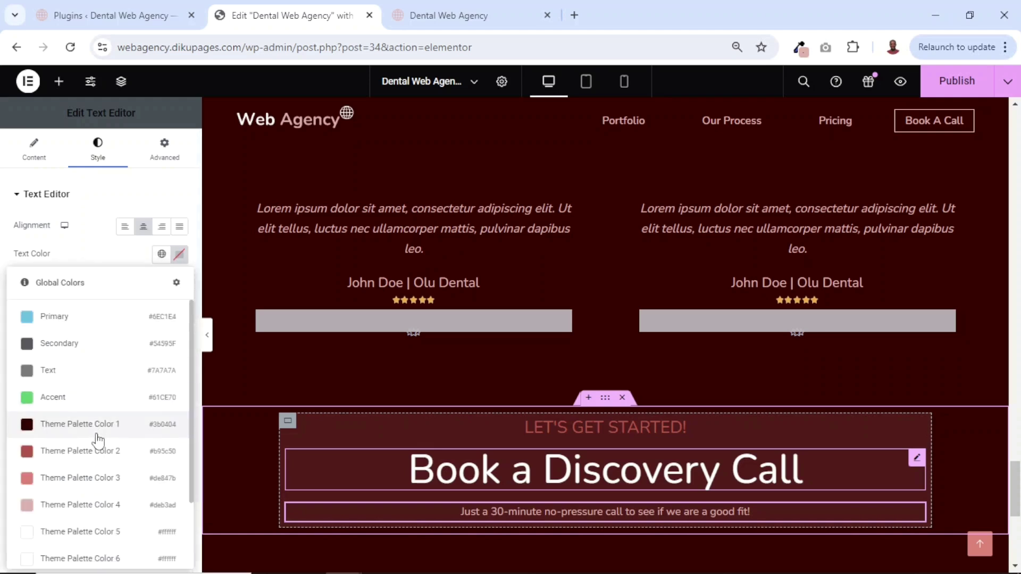
scroll(101, 440, "down", 2)
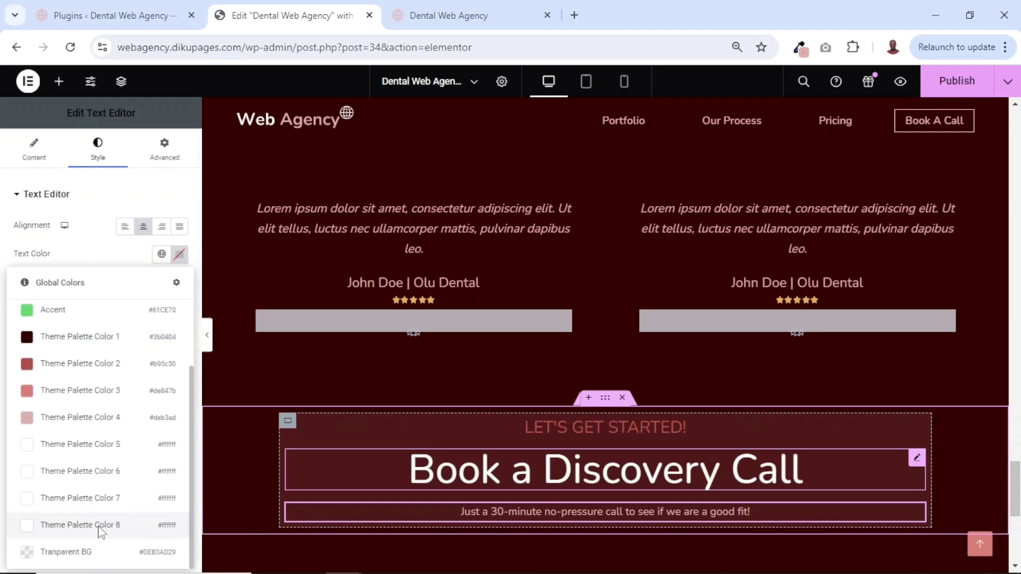
left_click(95, 527)
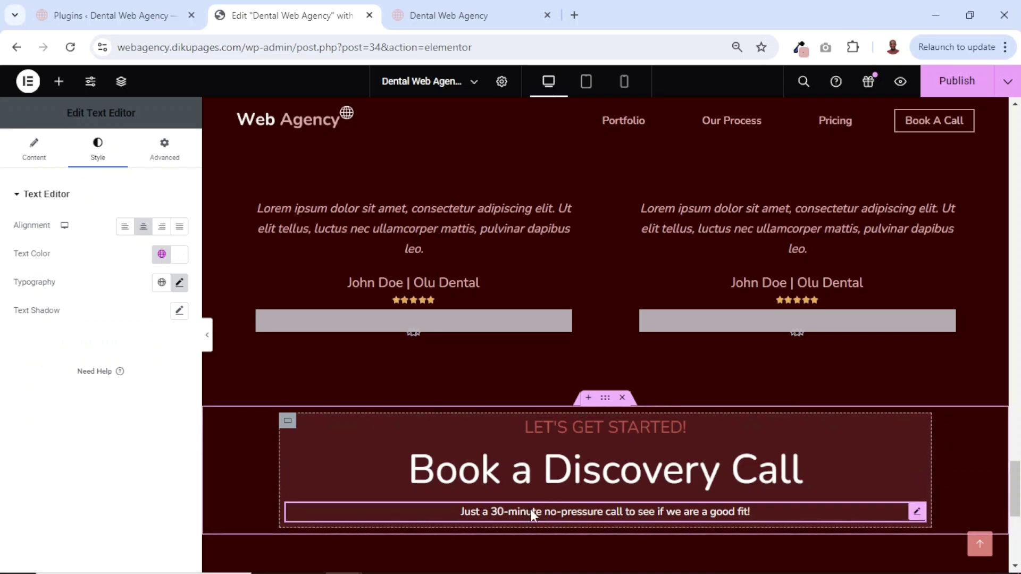
- Copy the "Book A Call" button from the hero section, beside the Google reviews
scroll(589, 475, "up", 20)
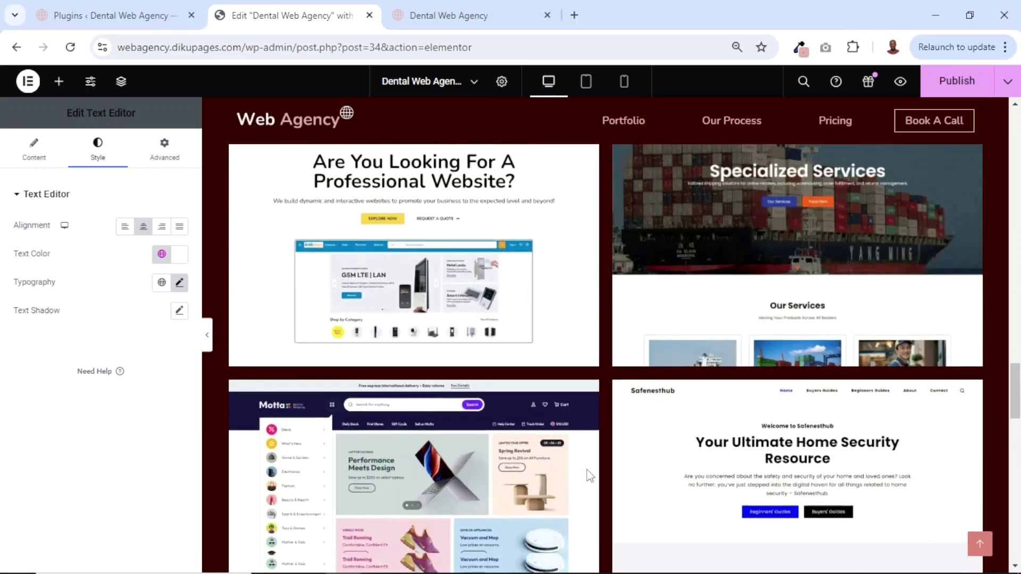
scroll(590, 484, "up", 15)
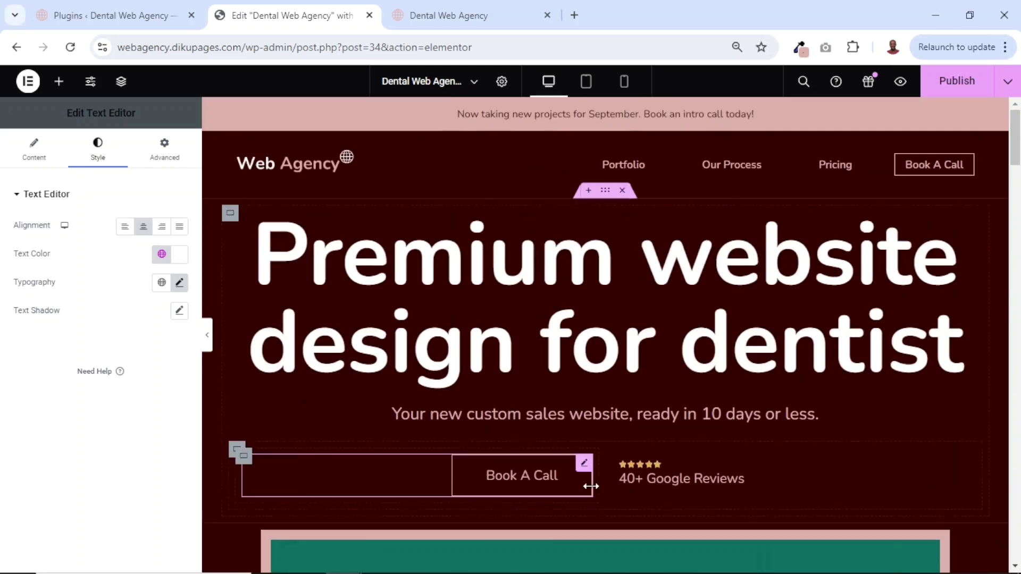
scroll(587, 485, "down", 3)
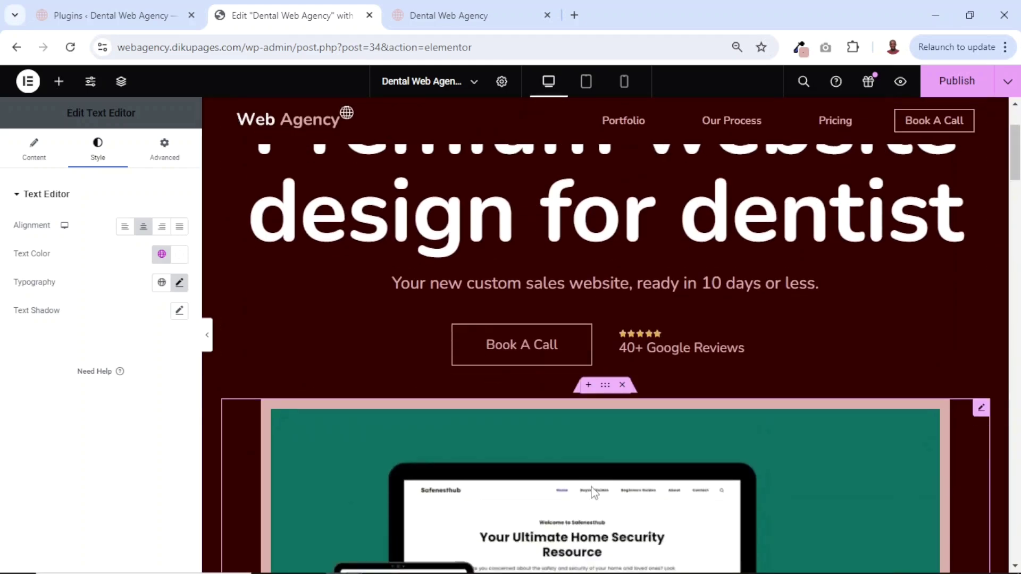
right_click(512, 355)
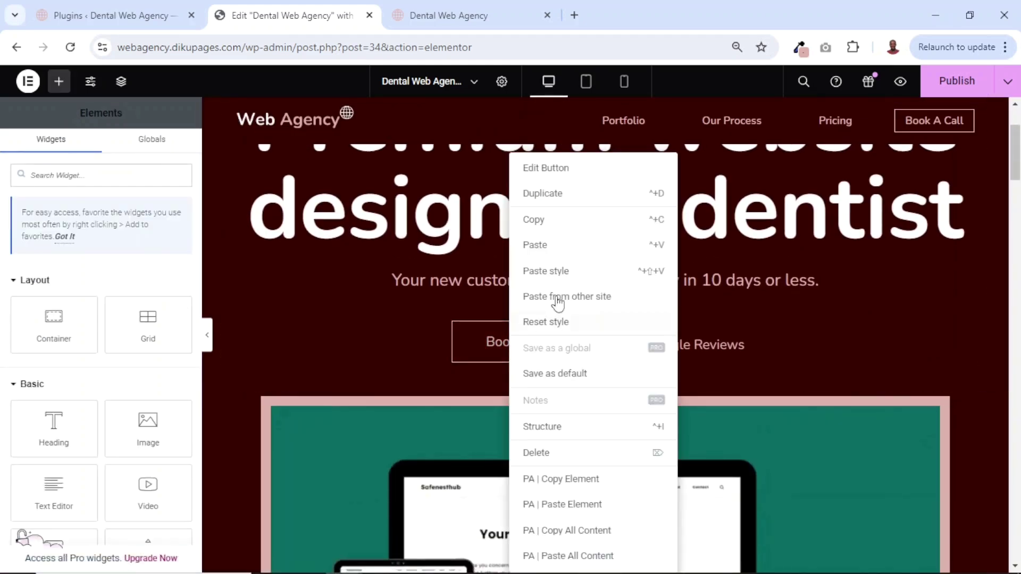
left_click(541, 219)
- Paste the copied button below the 30-minute call text and center it in the container
scroll(540, 217, "down", 15)
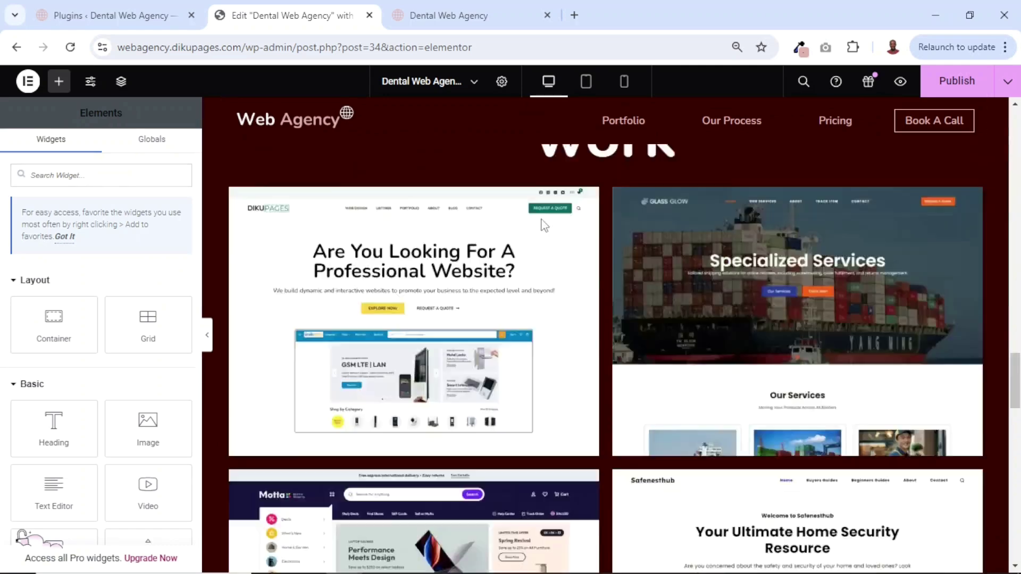
scroll(547, 219, "down", 2)
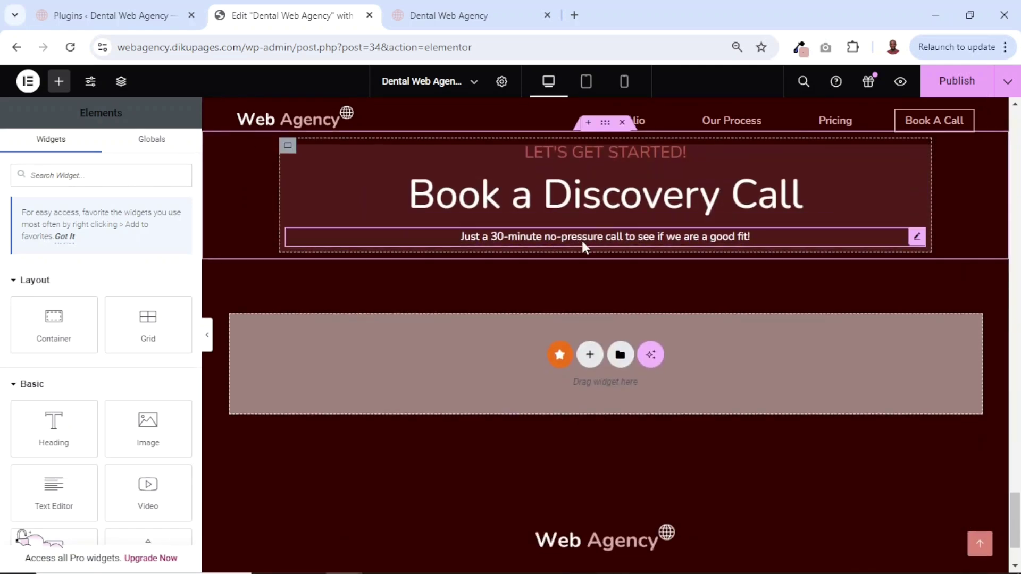
right_click(581, 241)
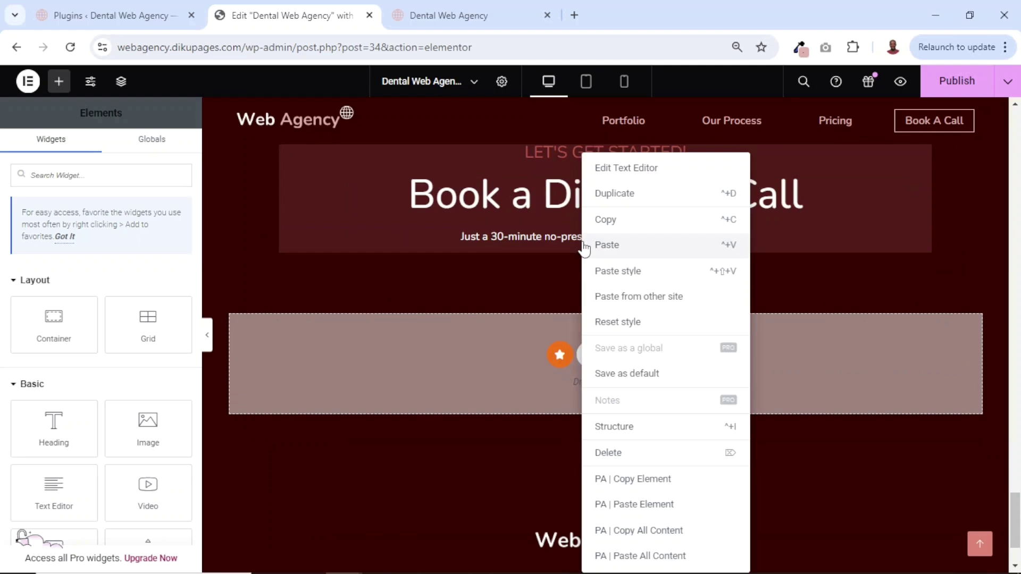
left_click(617, 248)
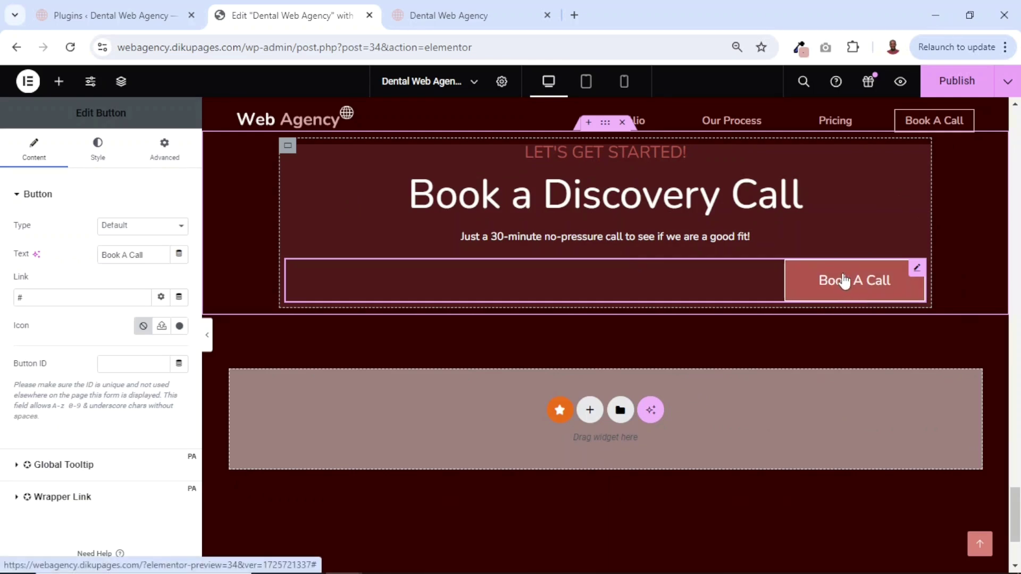
left_click(104, 159)
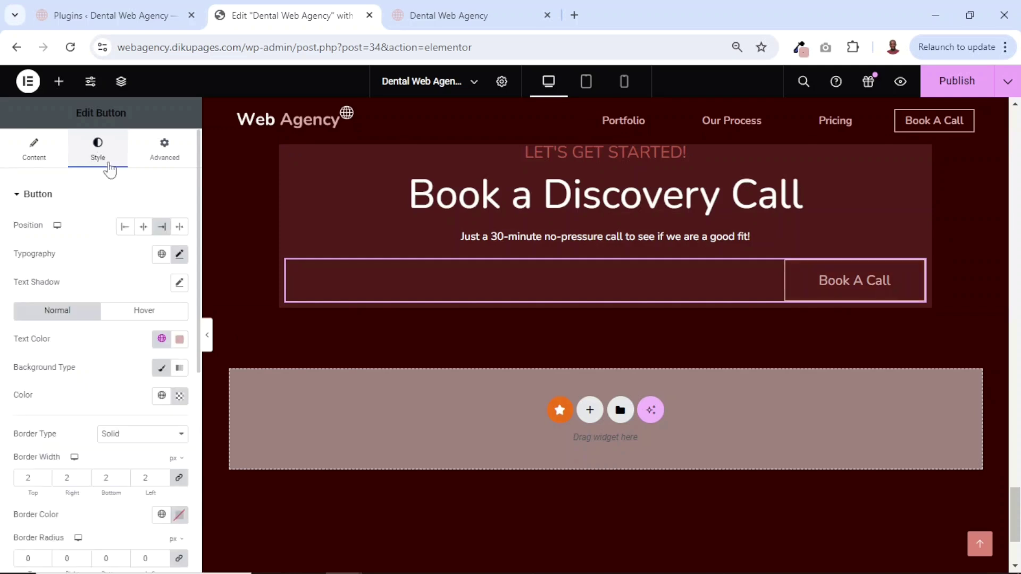
left_click(141, 227)
- Unlink the tinted inner container's padding and set it to 50 px top and 50 px bottom
scroll(483, 503, "up", 2)
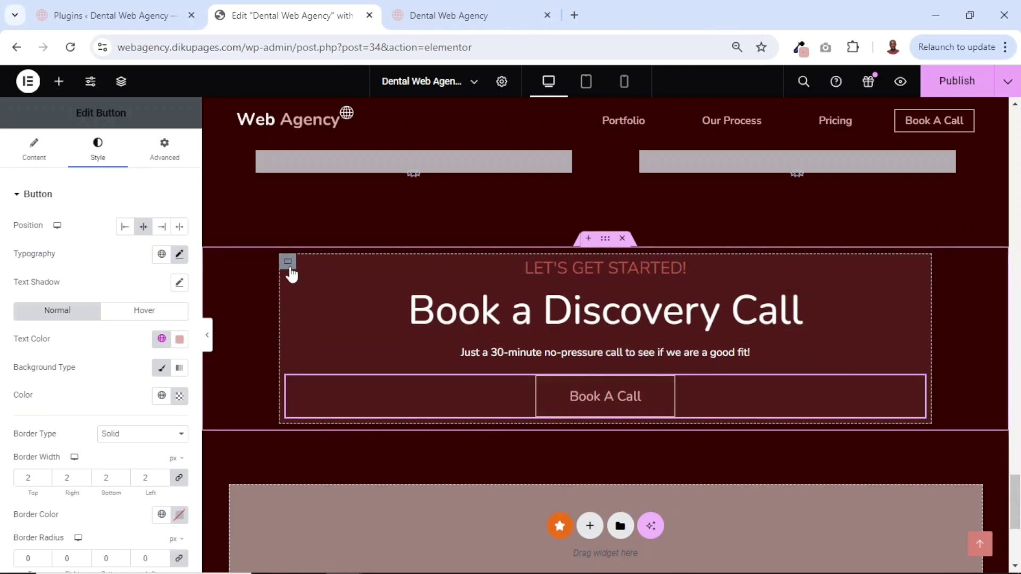
left_click(289, 268)
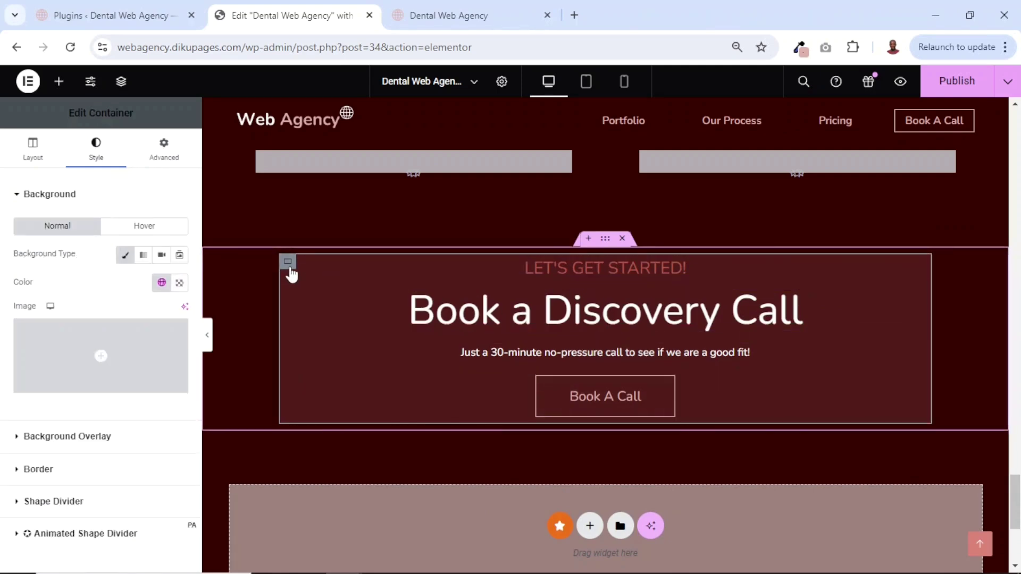
left_click(164, 152)
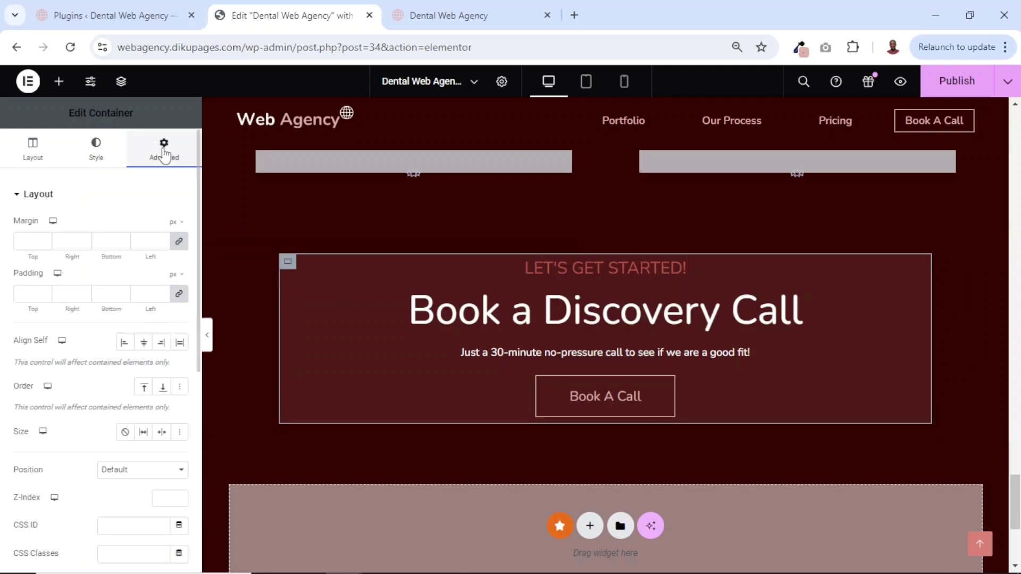
left_click(179, 295)
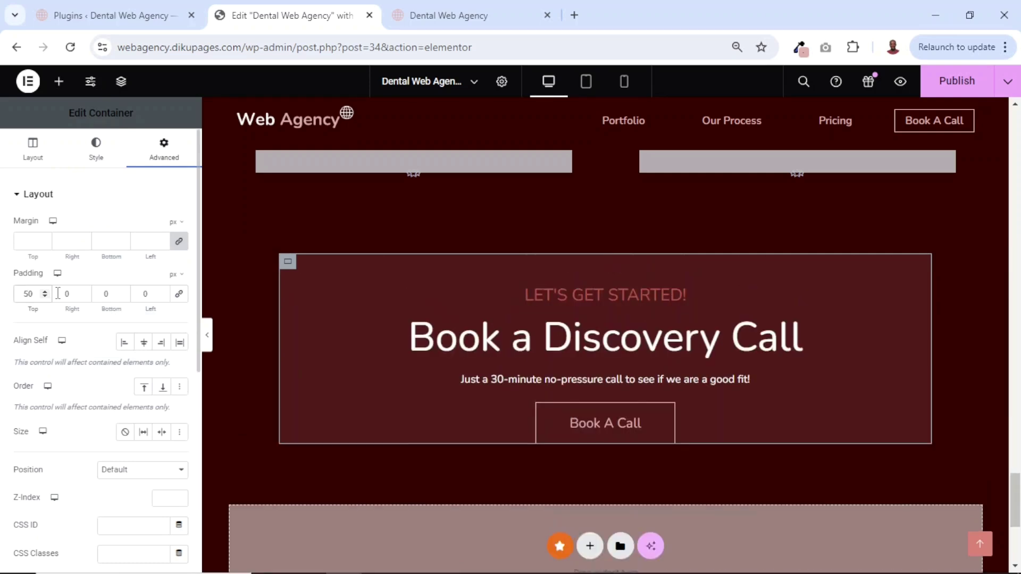
left_click(102, 294)
type("5")
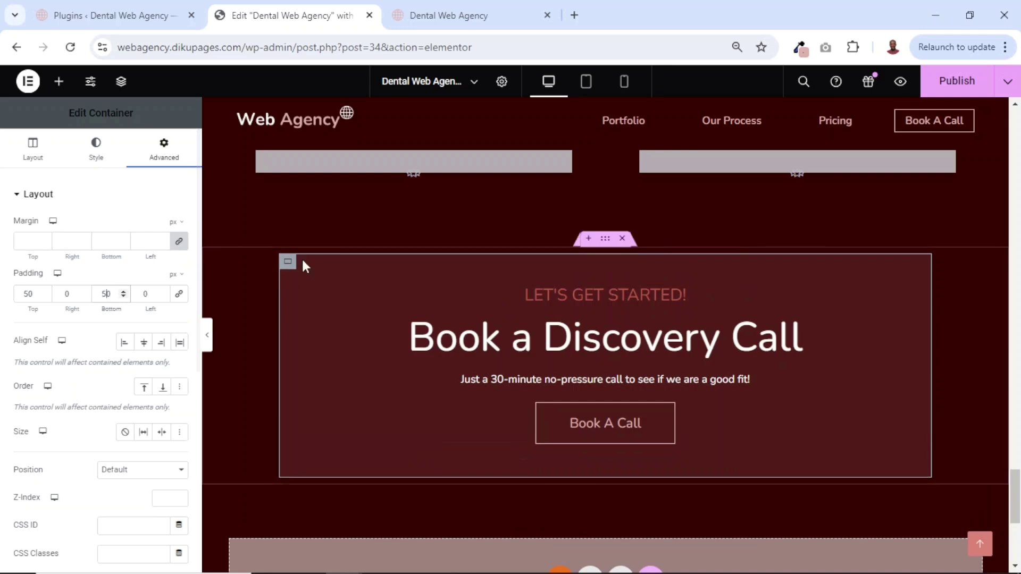
- Unlink the outer section container's margin, set it to 100 px top and 50 px bottom, and publish the page
mouse_move(604, 246)
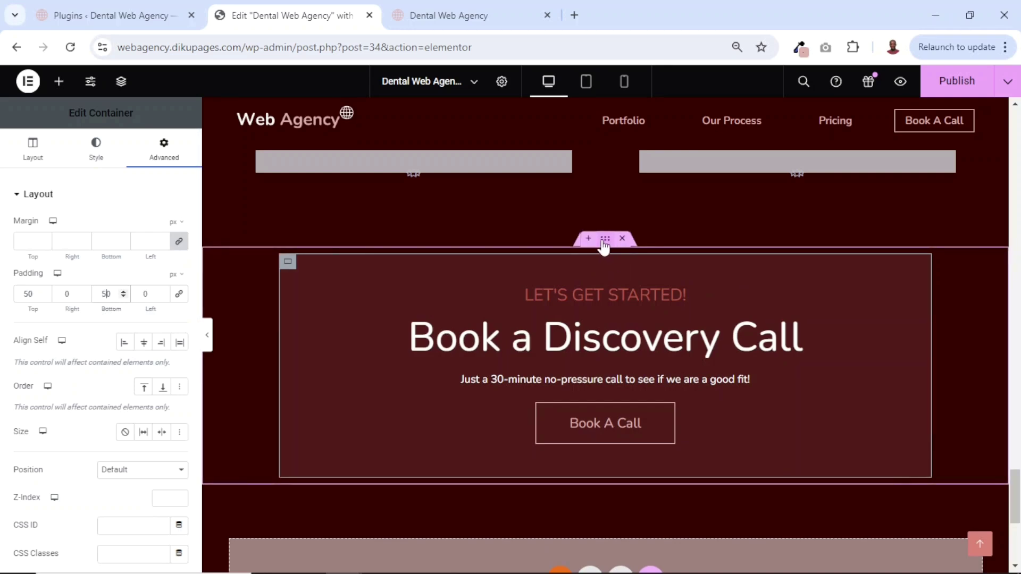
left_click(604, 247)
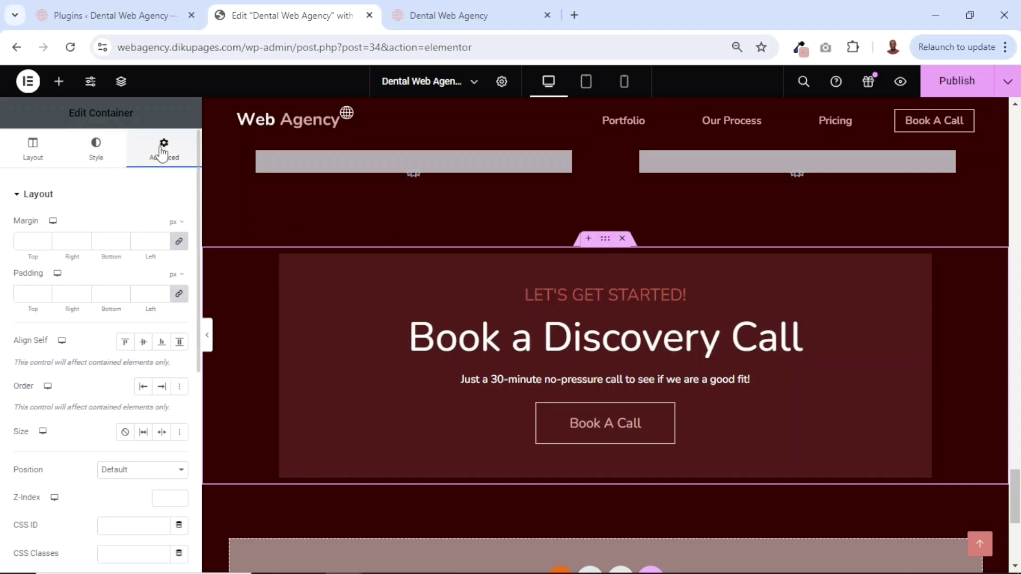
left_click(179, 241)
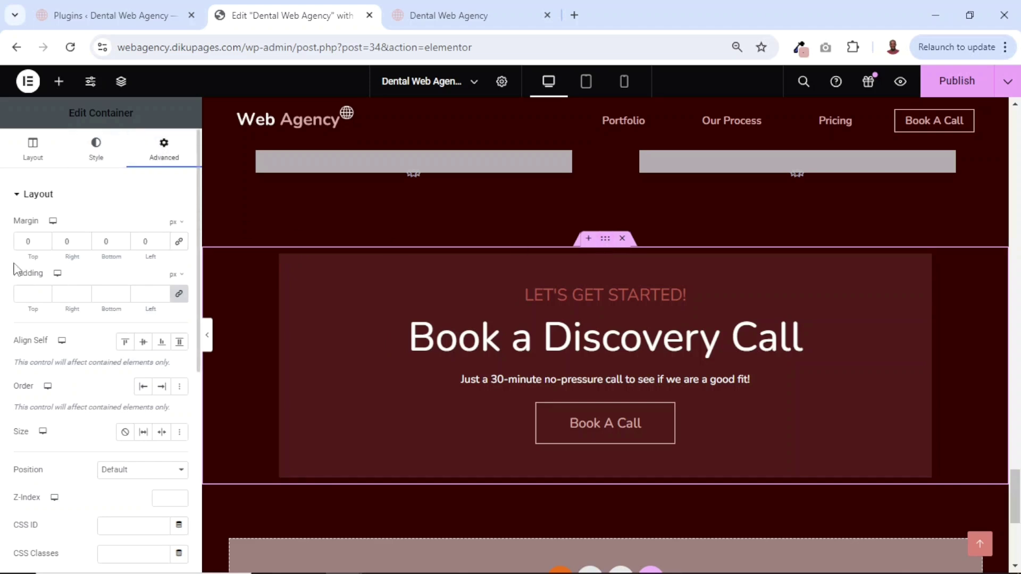
left_click(20, 242)
type("100")
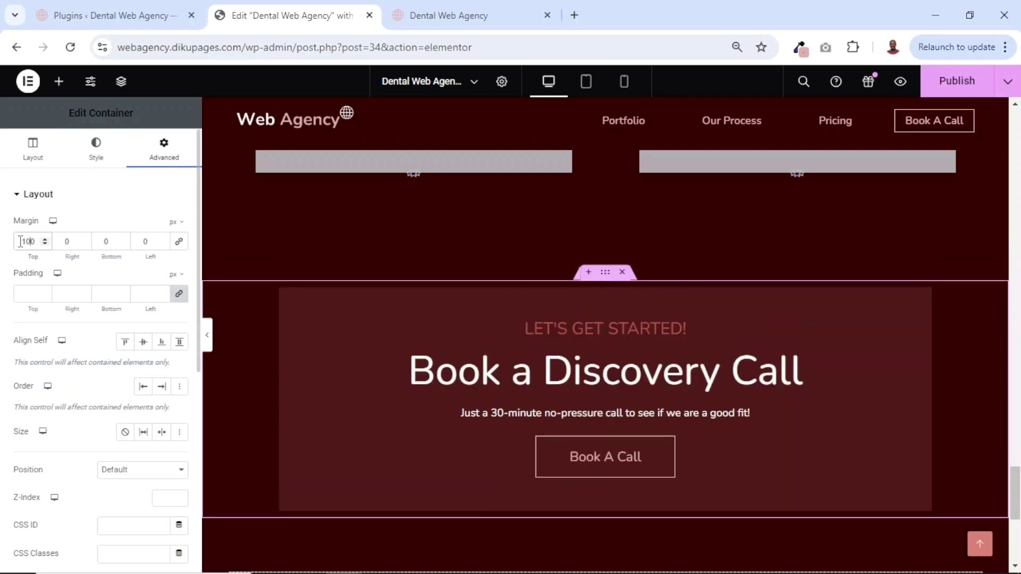
left_click(100, 239)
type("5")
scroll(486, 399, "down", 3)
scroll(486, 398, "up", 4)
scroll(486, 399, "down", 1)
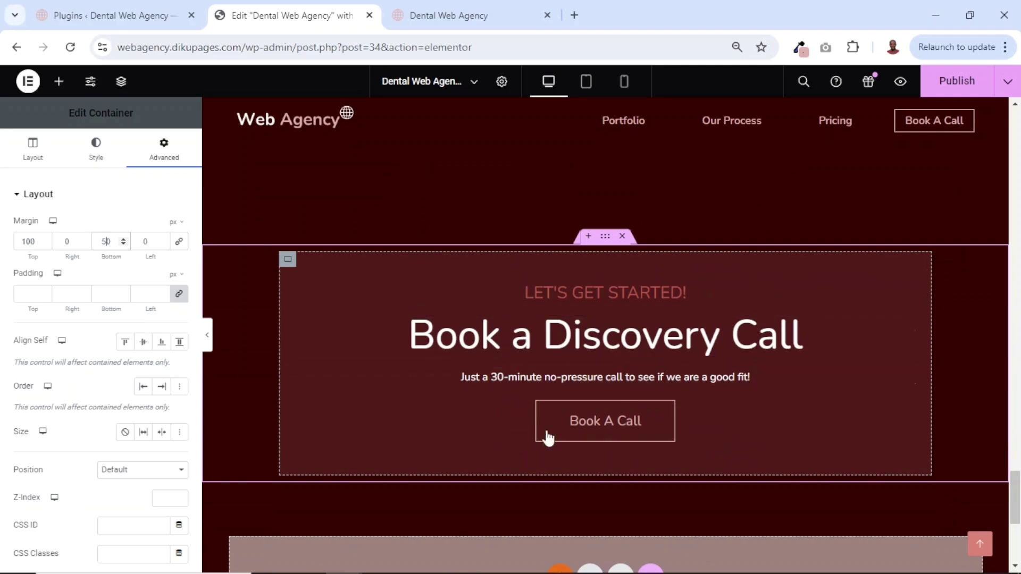
left_click(964, 85)
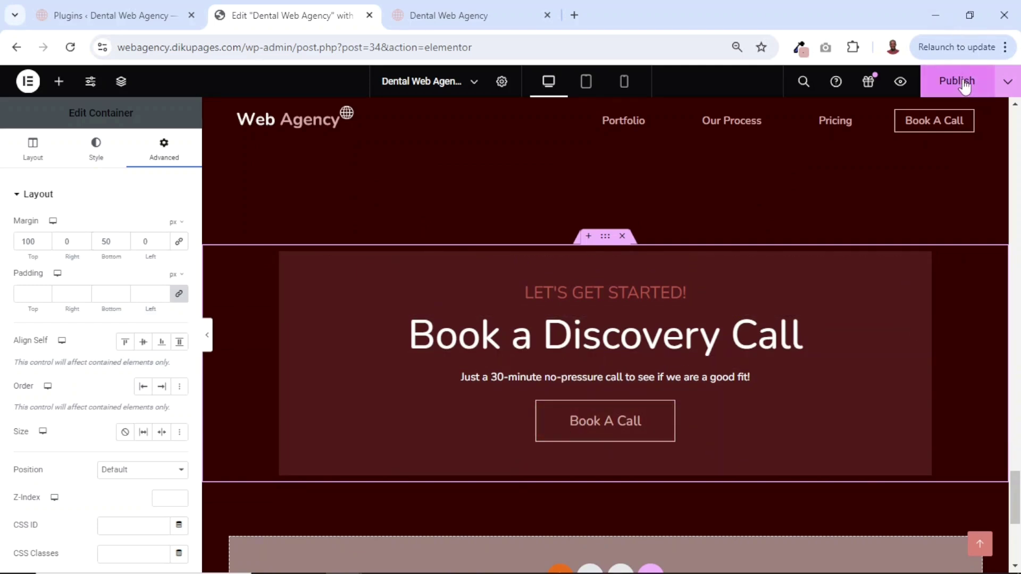